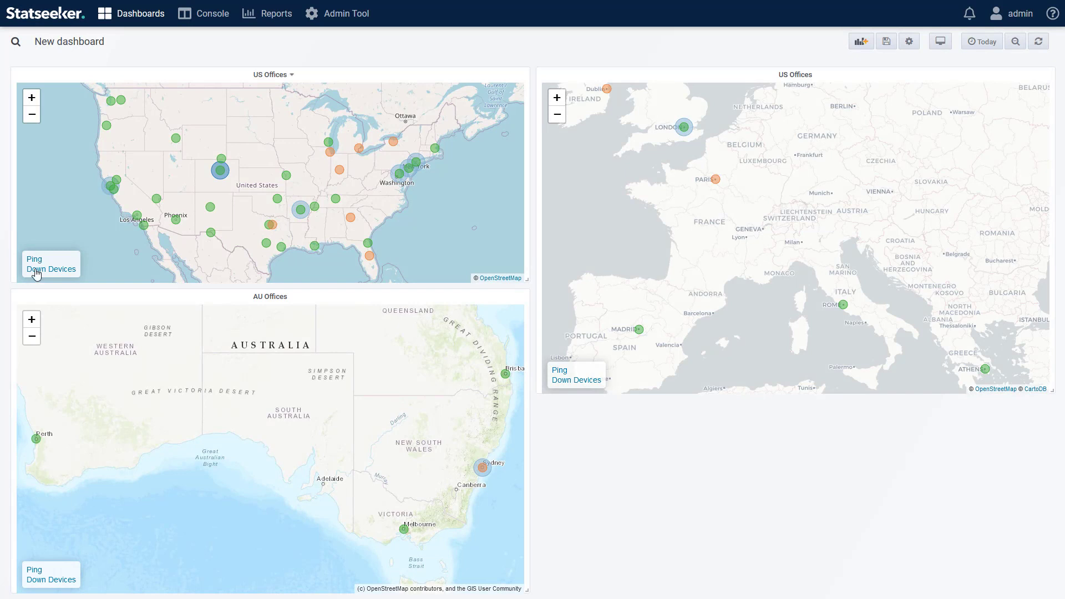
Inspect the Down Devices and Ping layers on the US Offices map by toggling each layer's visibility
mouse_move(111, 194)
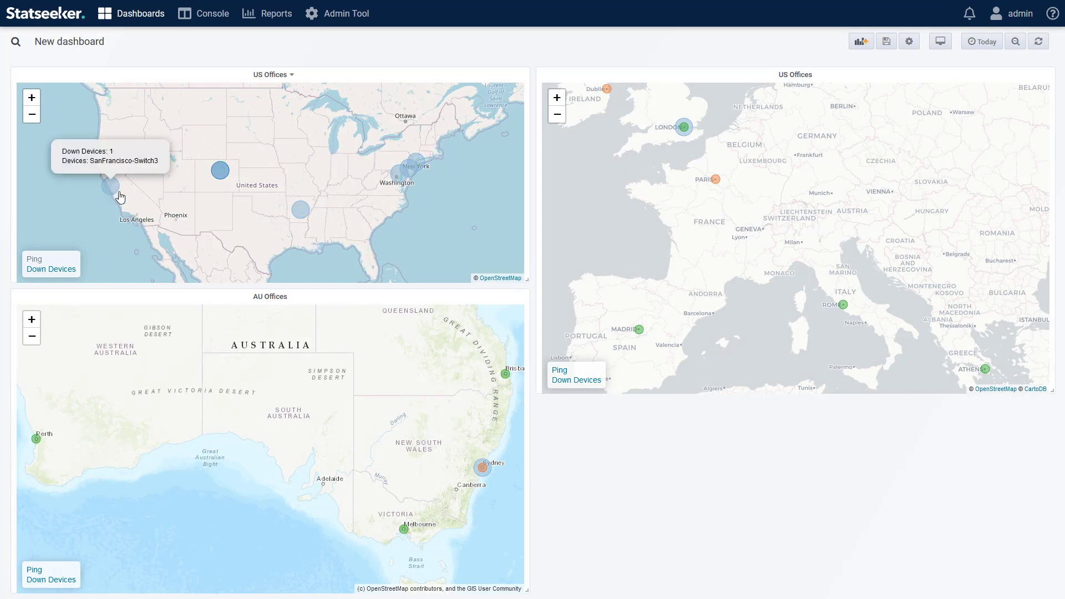
click(40, 268)
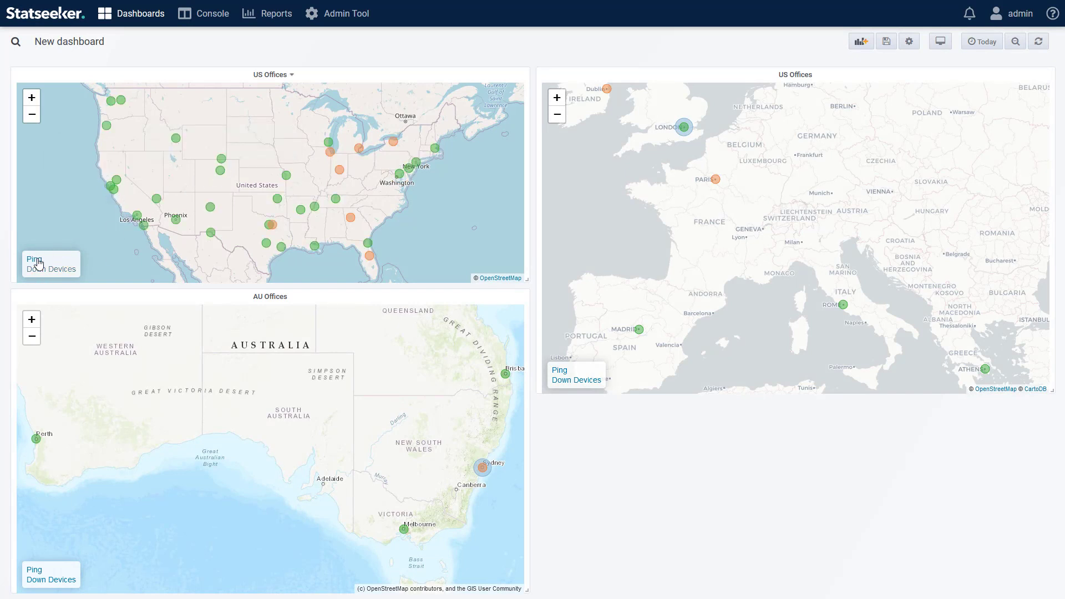
mouse_move(369, 249)
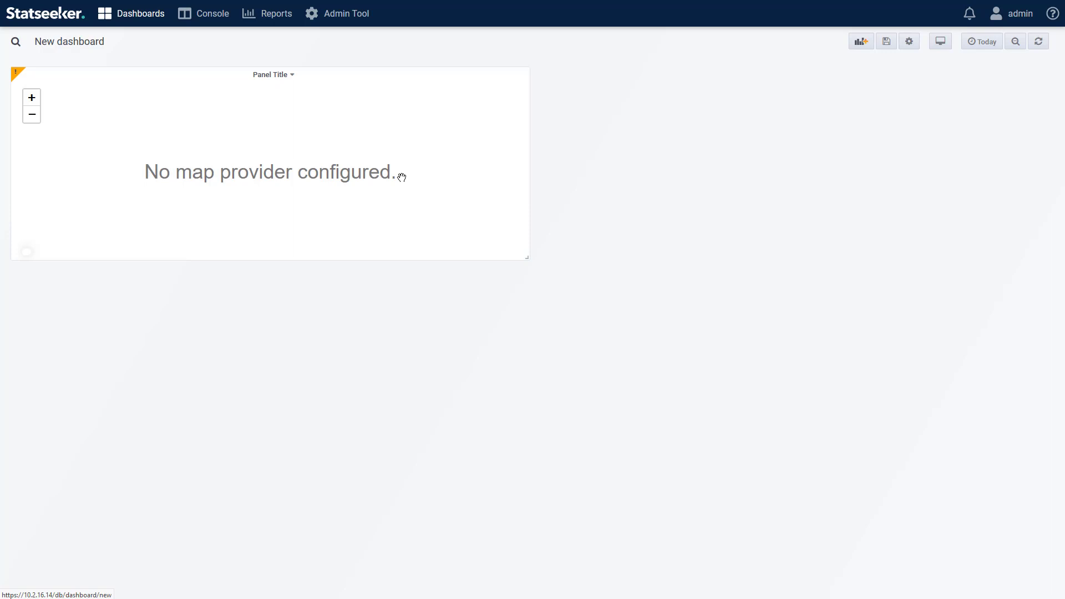
Open the preferences for managing dashboards
mouse_move(140, 16)
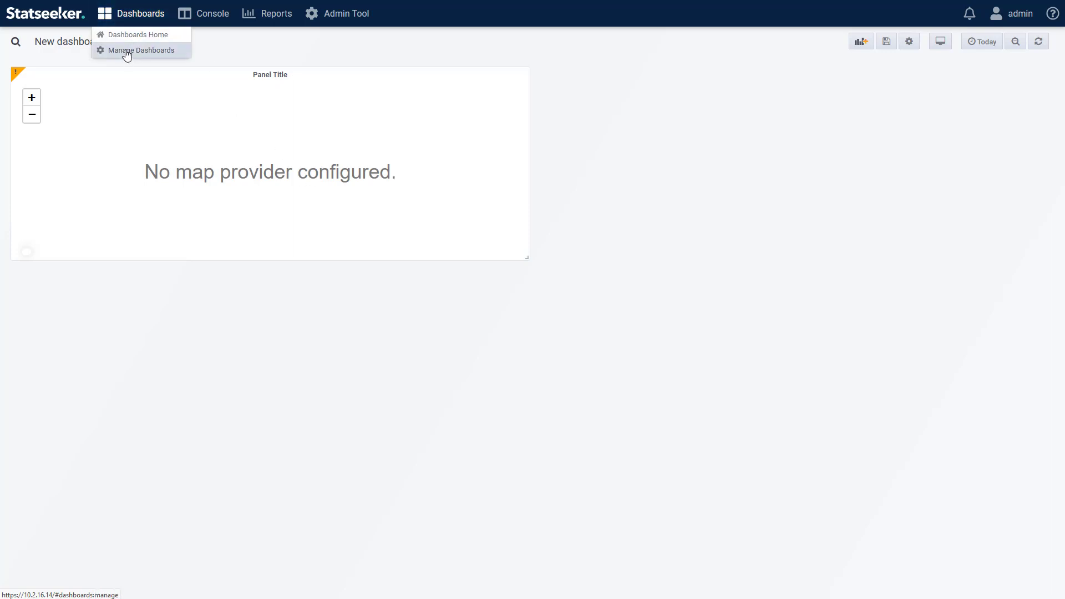
click(125, 50)
click(532, 170)
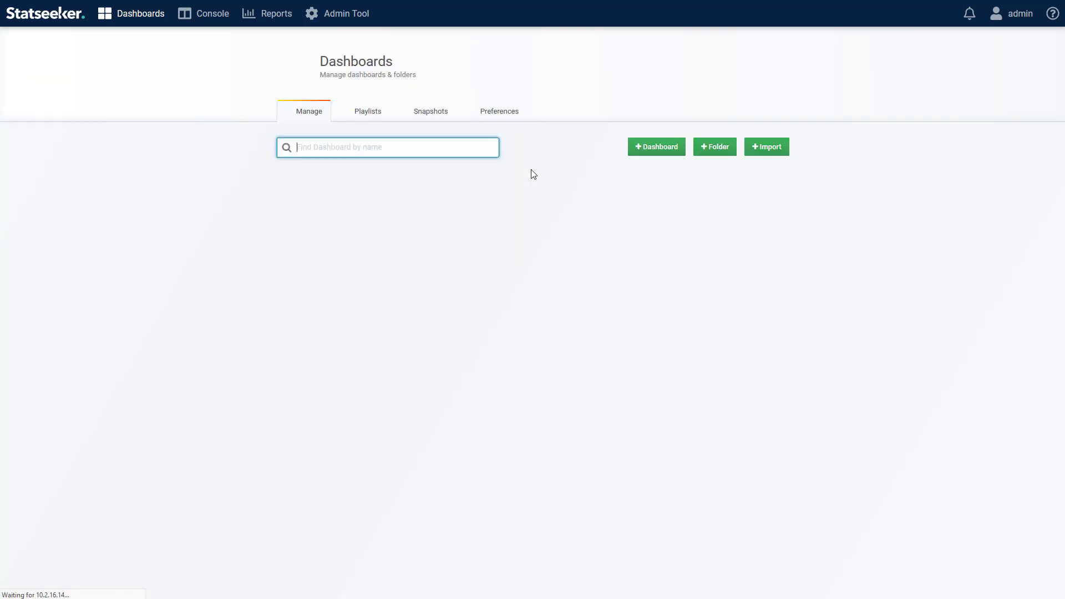
click(498, 112)
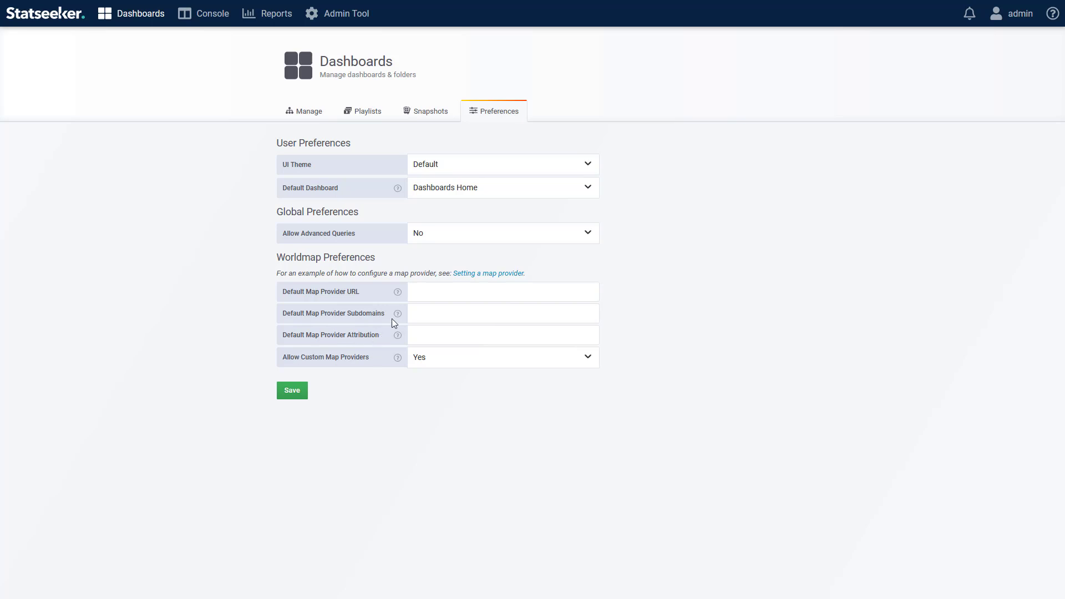
click(509, 279)
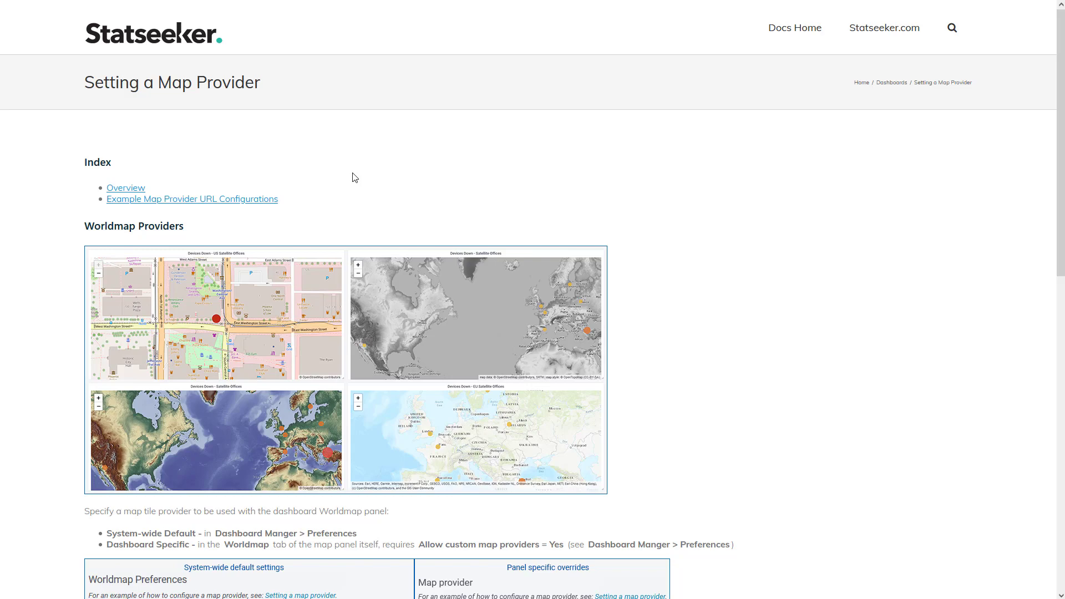
scroll(354, 177, down, 10)
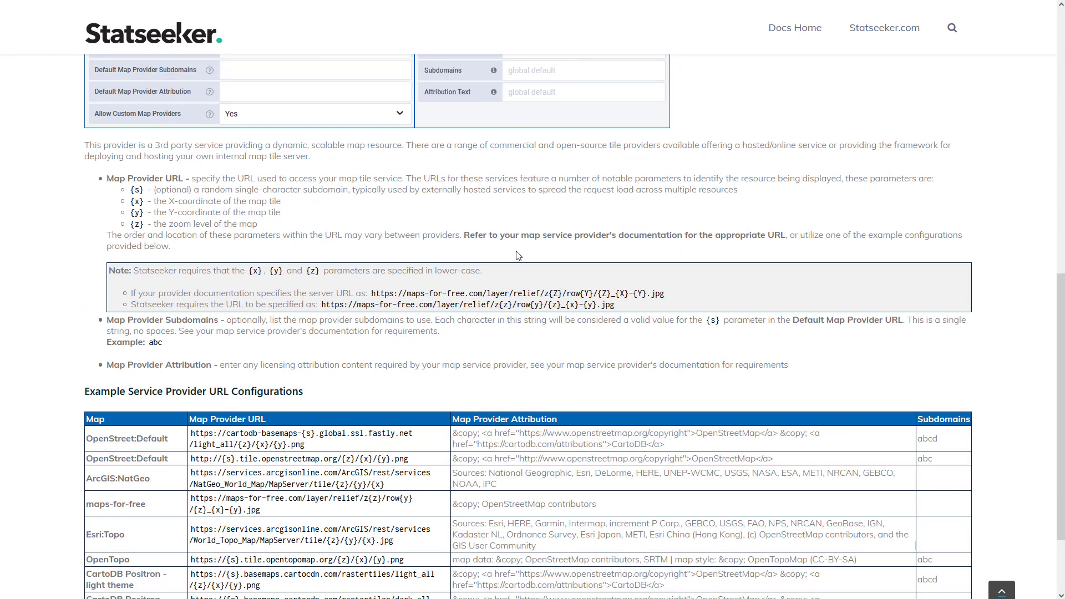
scroll(518, 253, down, 2)
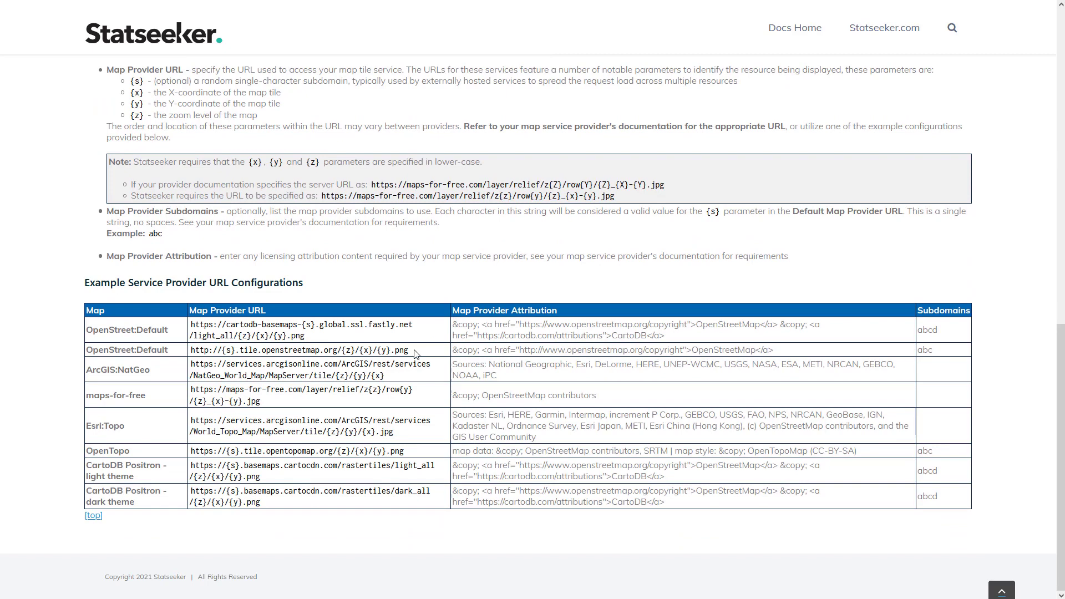
drag(409, 350, 191, 349)
key(ctrl+c)
click(219, 1)
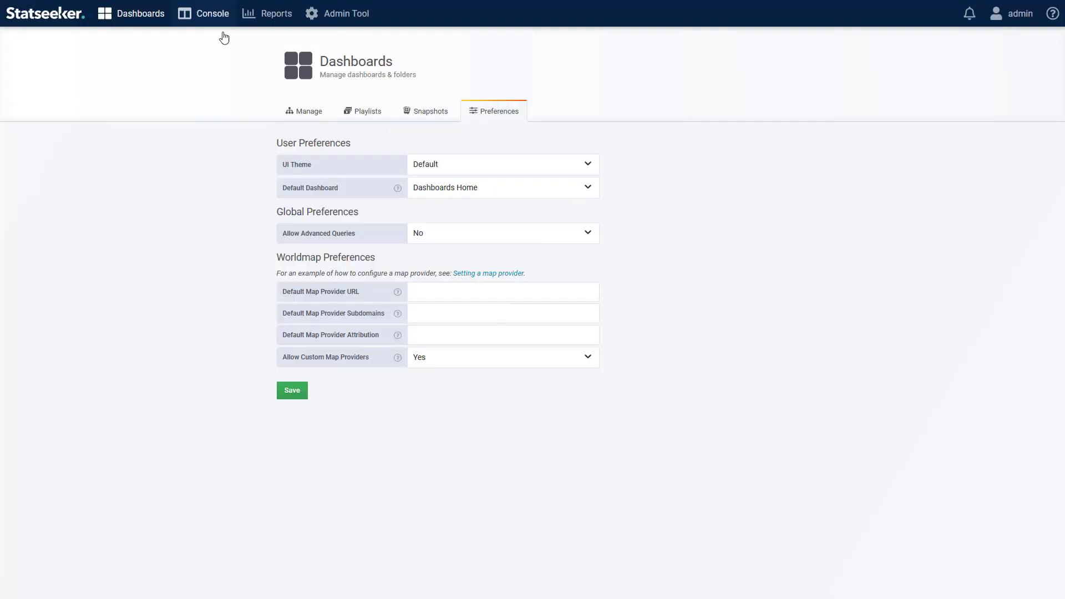
click(451, 291)
key(ctrl+v)
drag(429, 292, 288, 292)
key(BackSpace)
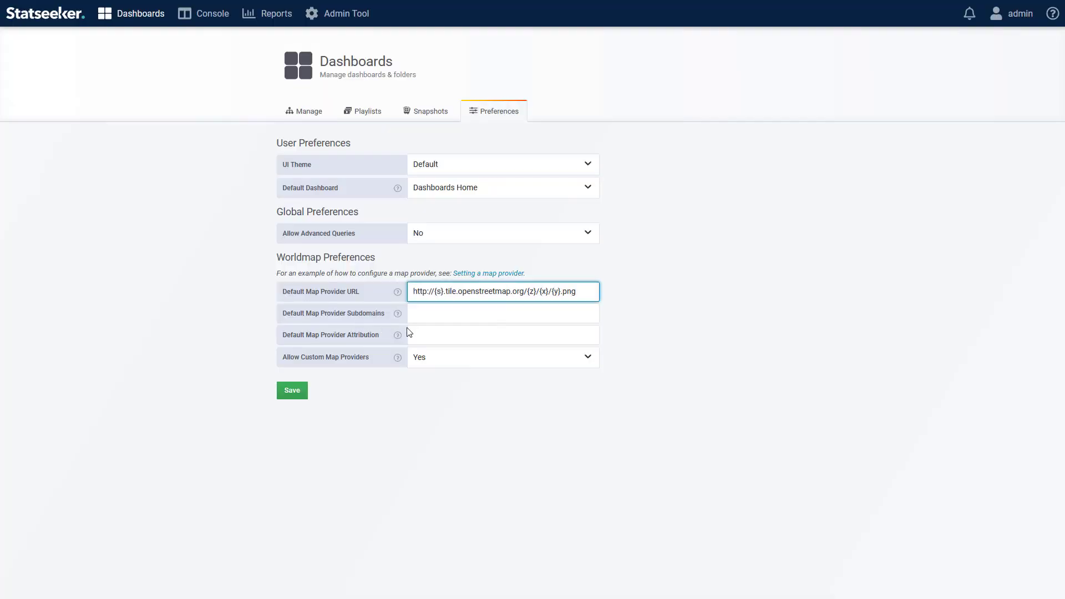
Set the default map subdomains to abc and the attribution to the matching OpenStreetMap copyright link from the documentation, and save the preferences
click(423, 314)
click(338, 1)
drag(454, 351, 795, 354)
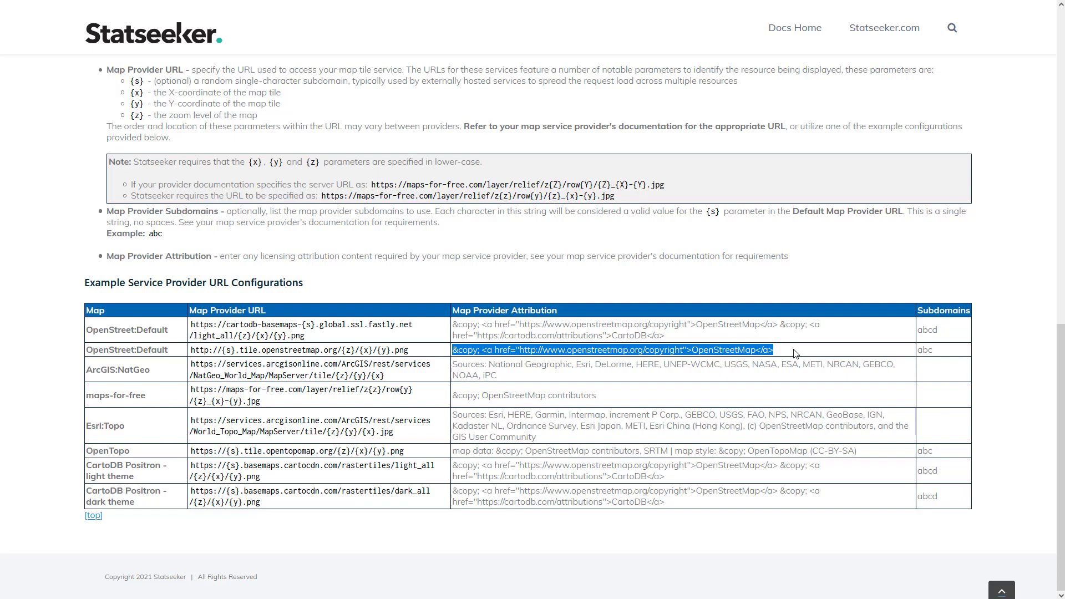
click(219, 0)
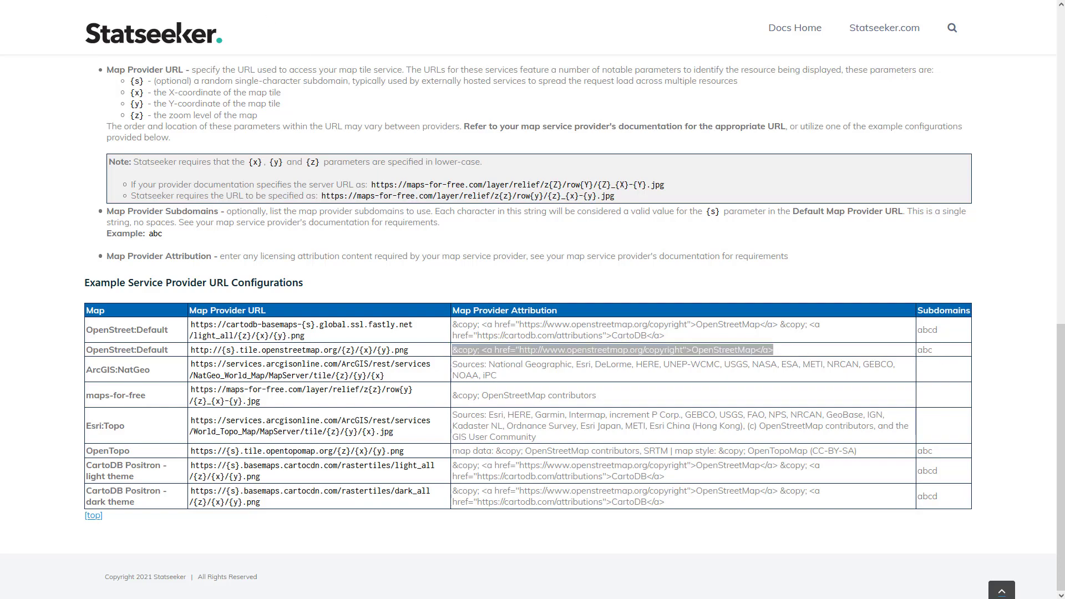
text(abc)
key(Tab)
text(&copy; <a href="https://www.openstreetmap.org/copyright">OpenStreetMap</a>)
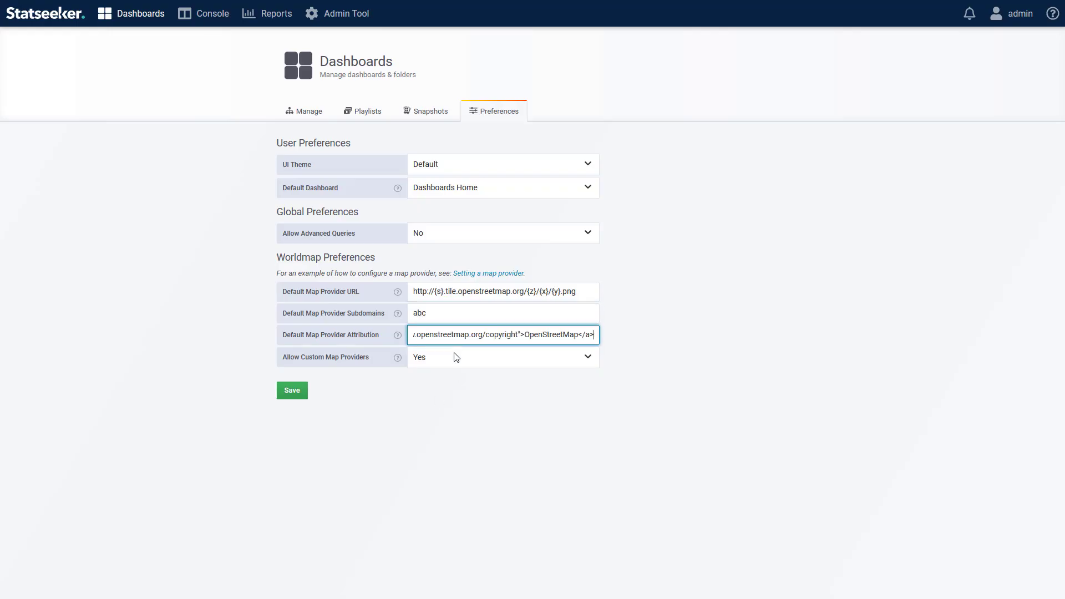
click(480, 418)
click(291, 392)
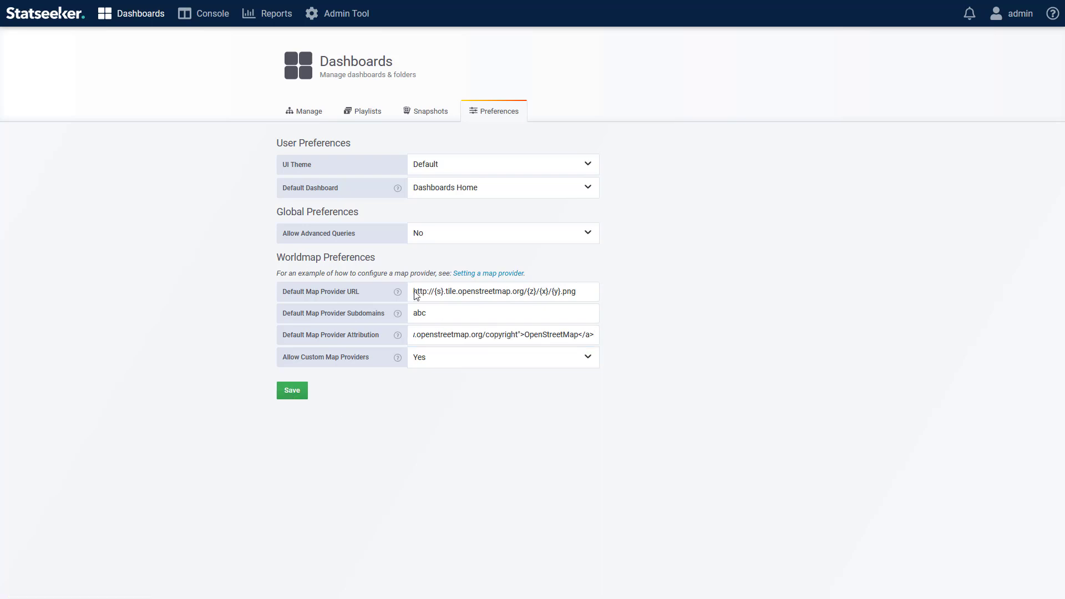
Create a new dashboard with a Worldmap panel to check the default map provider
click(314, 106)
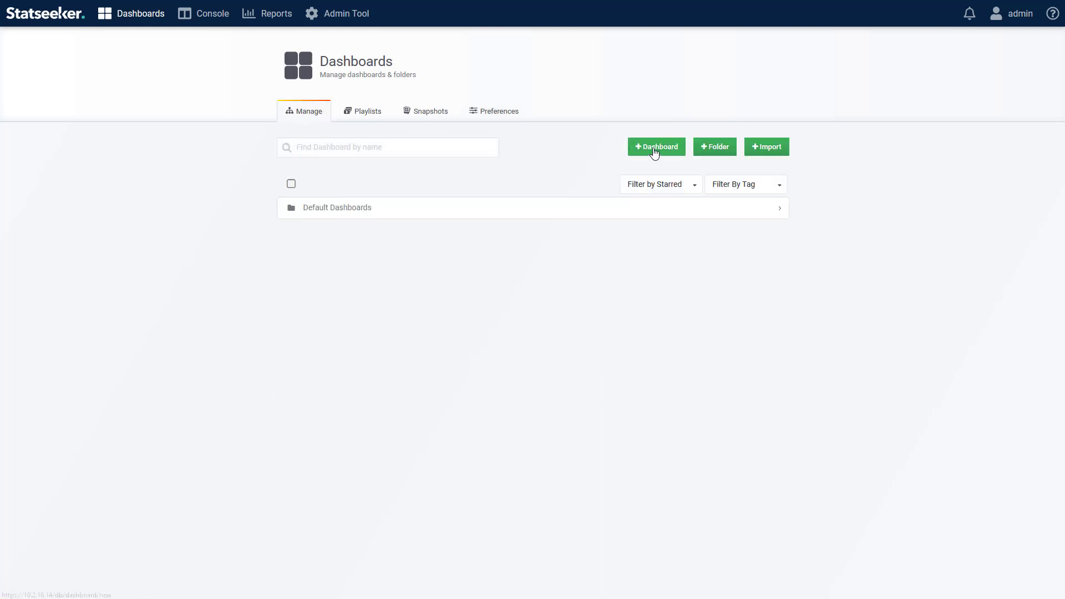
click(655, 146)
click(432, 214)
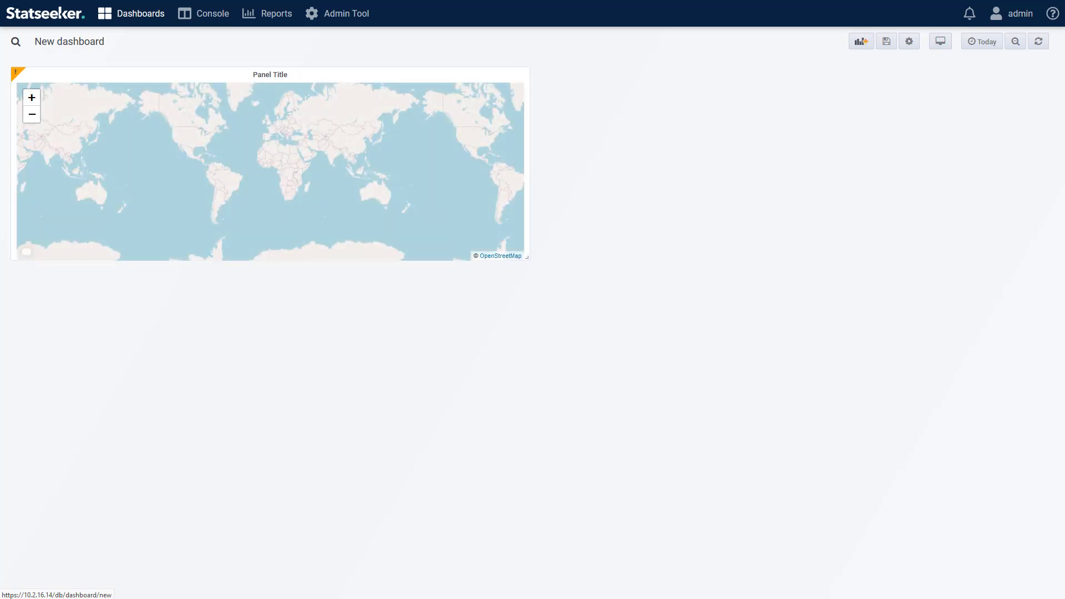
Run the Device Details report for the US Offices group from the Console
click(209, 16)
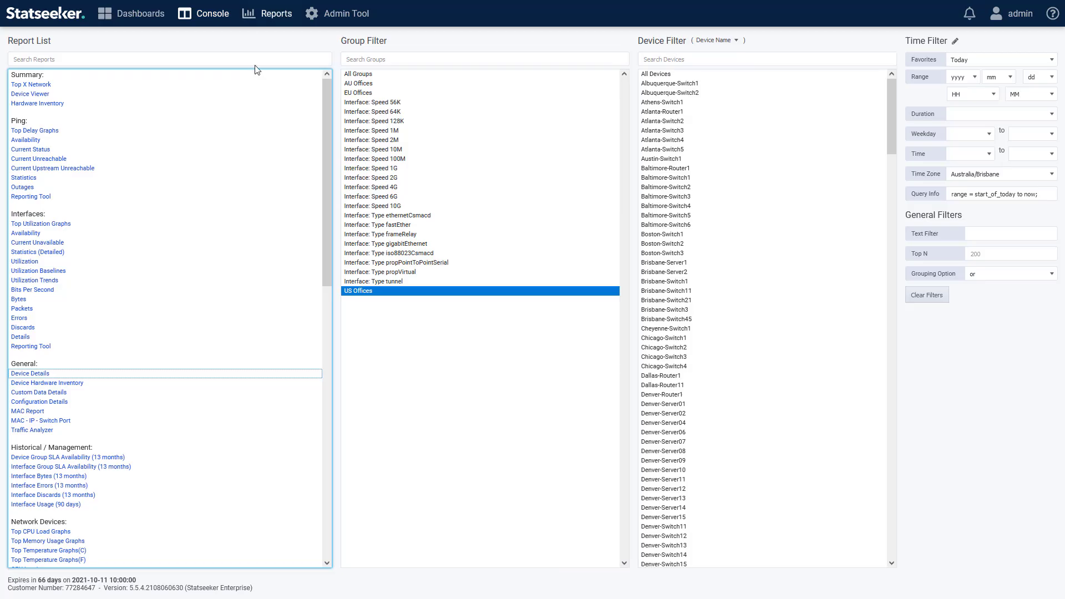
double_click(48, 374)
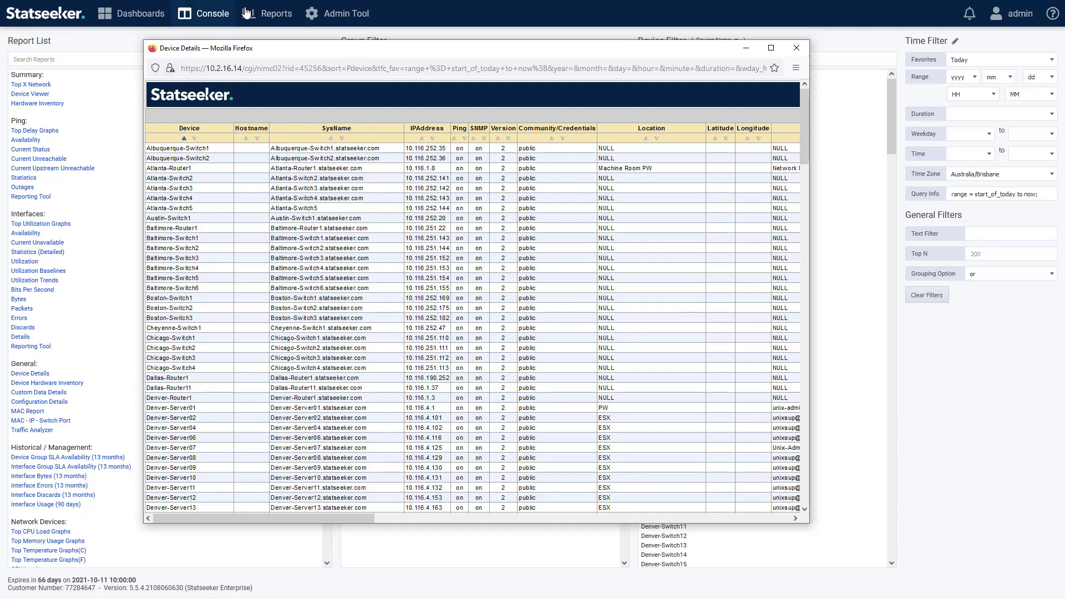
Open the Geolocation Import/Export tool and review the required CSV syntax in its notes
click(344, 15)
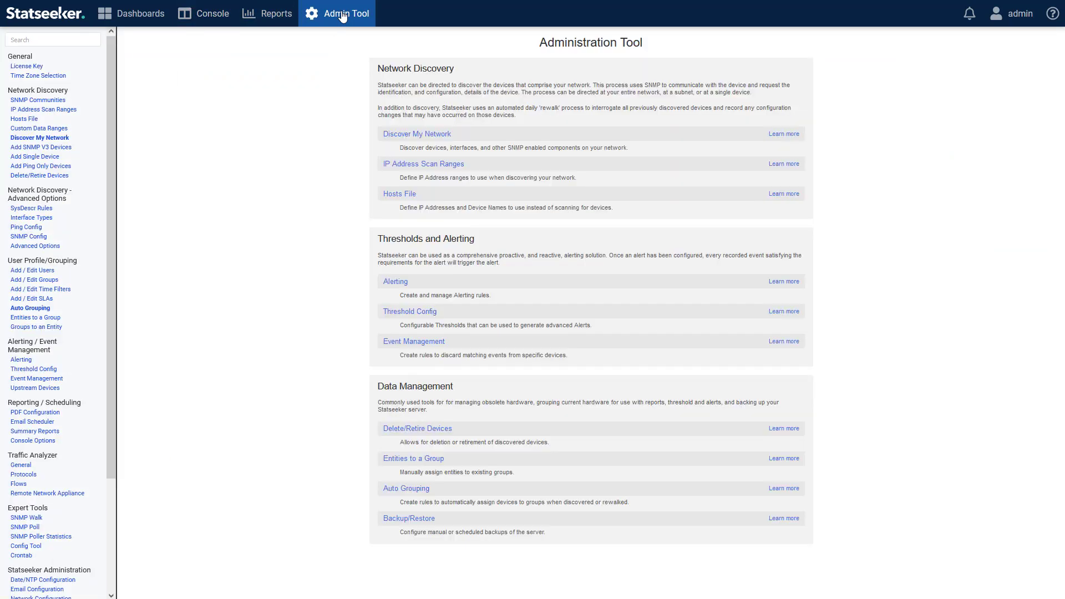
scroll(61, 311, down, 3)
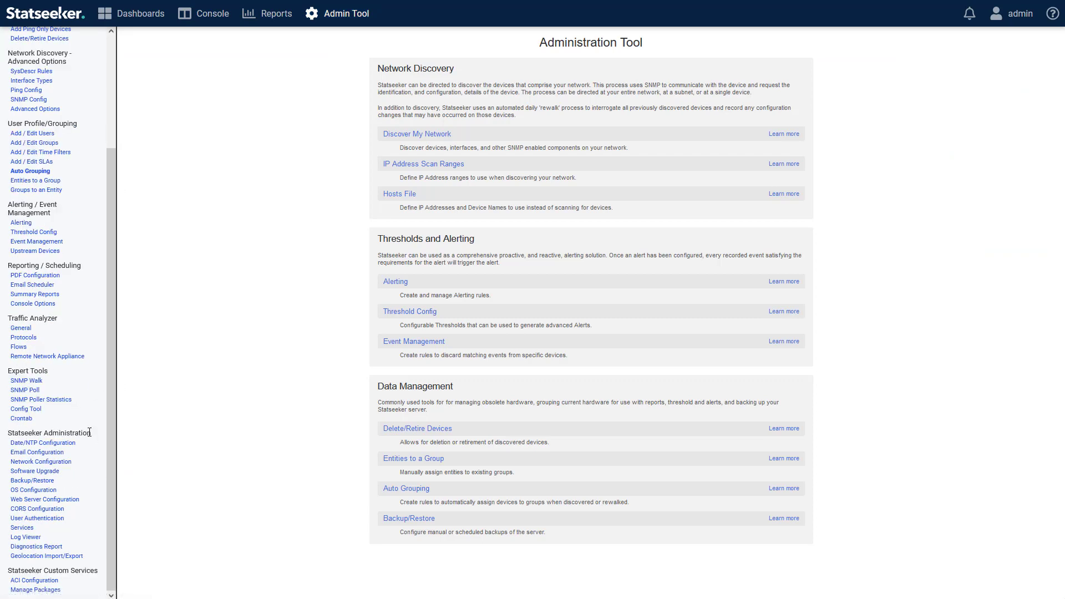
click(74, 556)
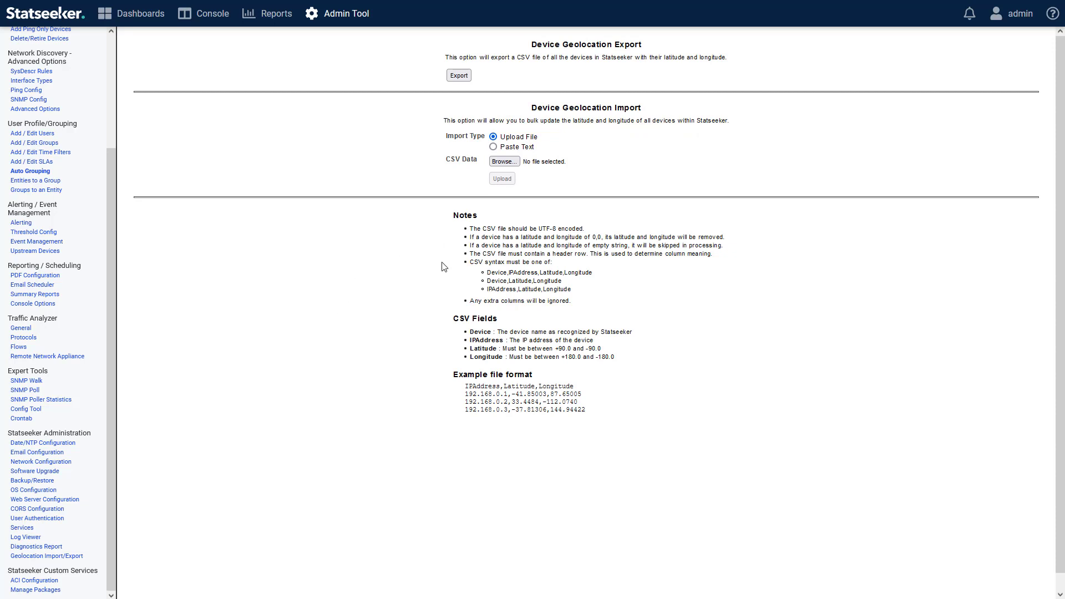
drag(472, 262, 606, 301)
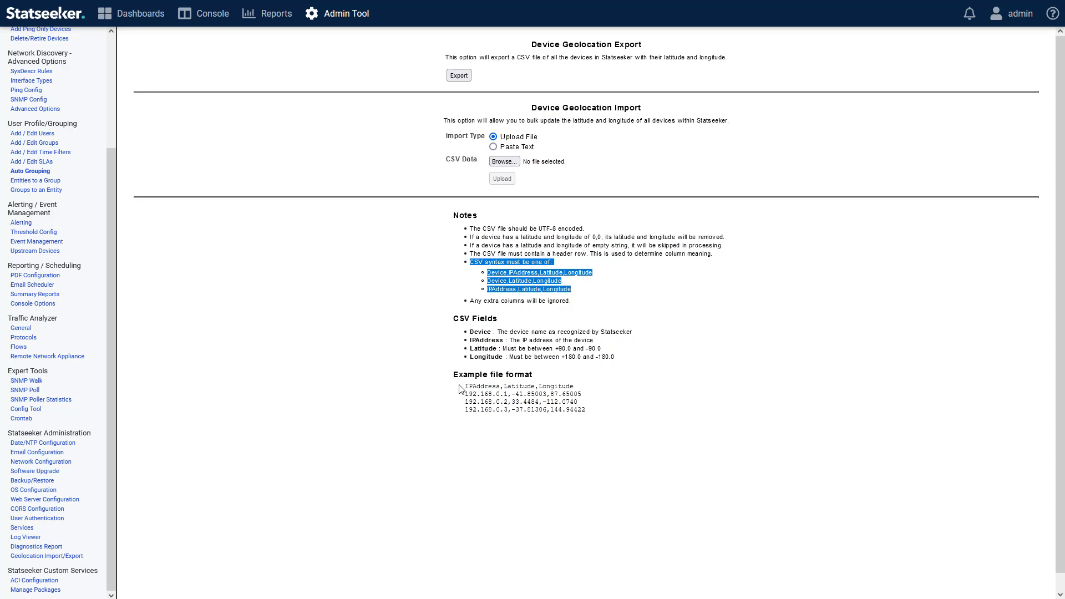
click(387, 340)
Export the device geolocation CSV, open it in Excel, and widen the Device and IPAddress columns
click(460, 75)
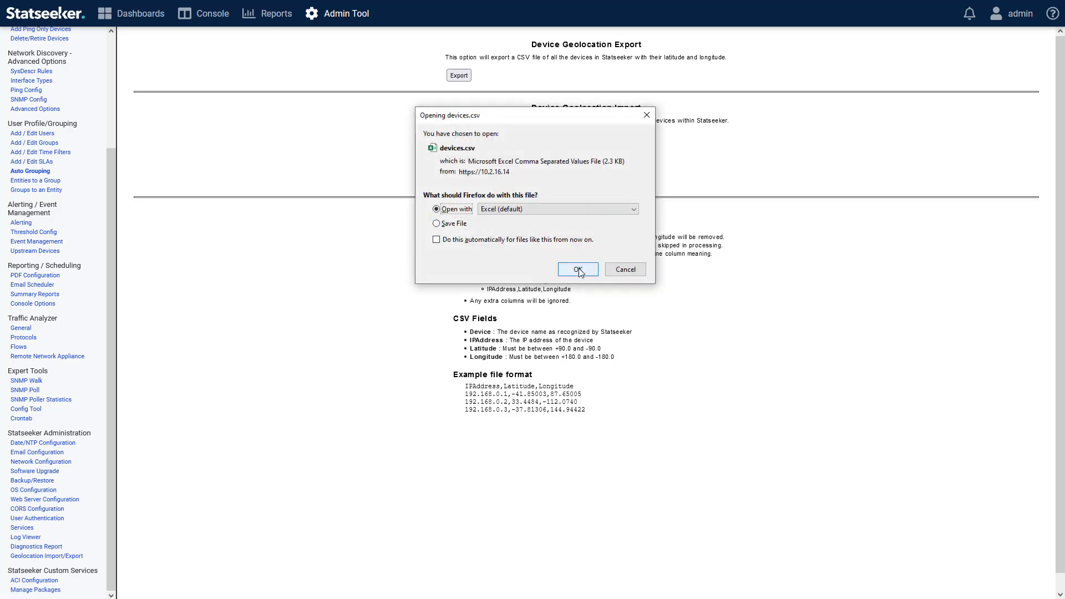
click(579, 270)
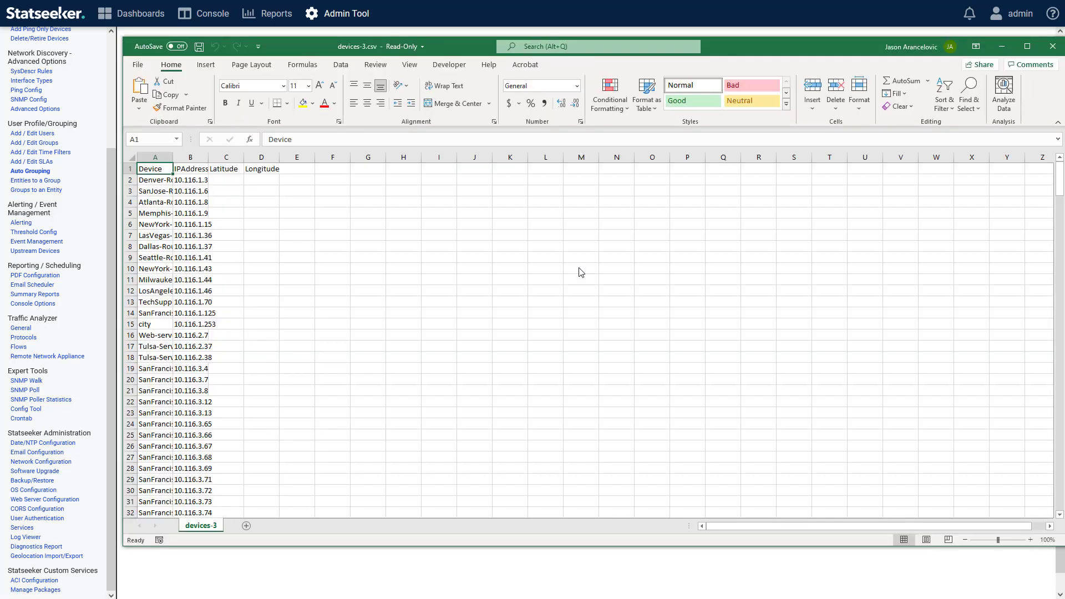
drag(173, 157, 206, 156)
drag(243, 157, 296, 157)
Enter latitude 37.7749 and longitude -122.4194 for the San Francisco device in row 19, and select the coordinate cells down to row 31
click(314, 368)
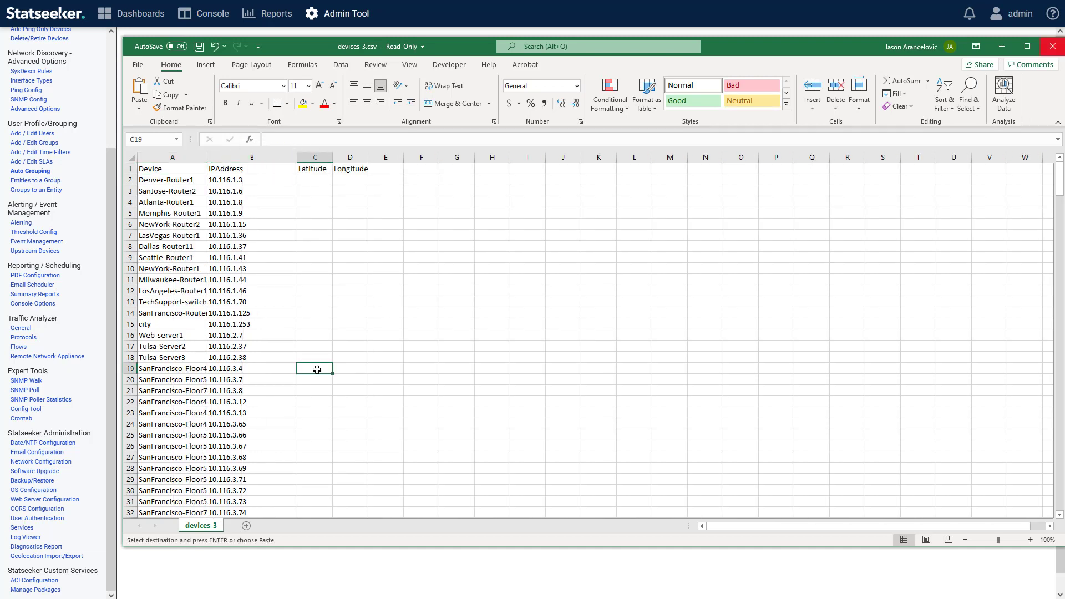
text(37.7749)
key(alt+Tab)
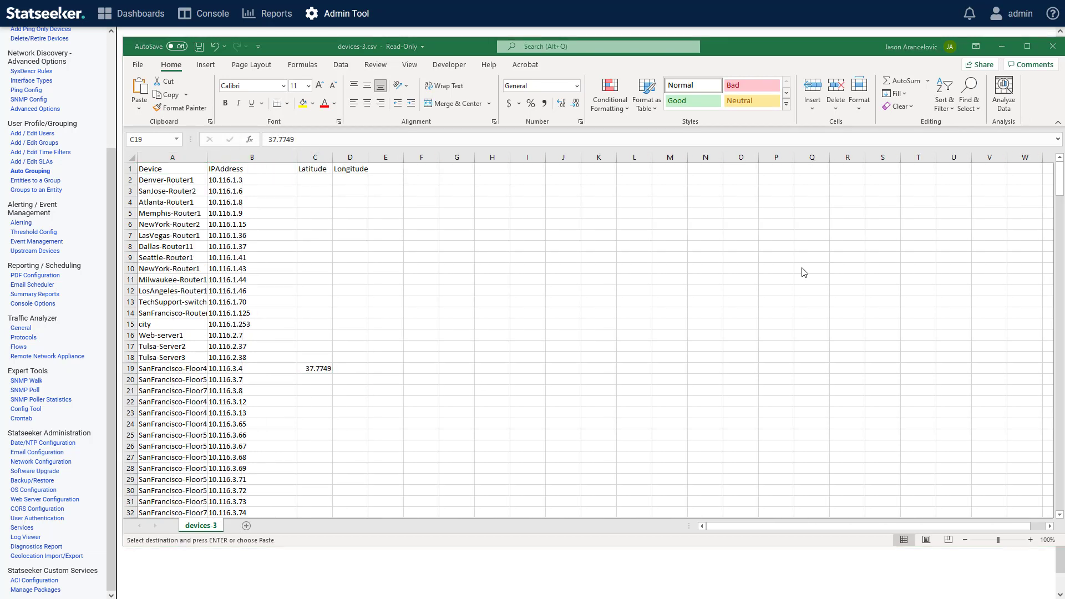
click(350, 368)
text(-122.4194)
drag(315, 369, 361, 501)
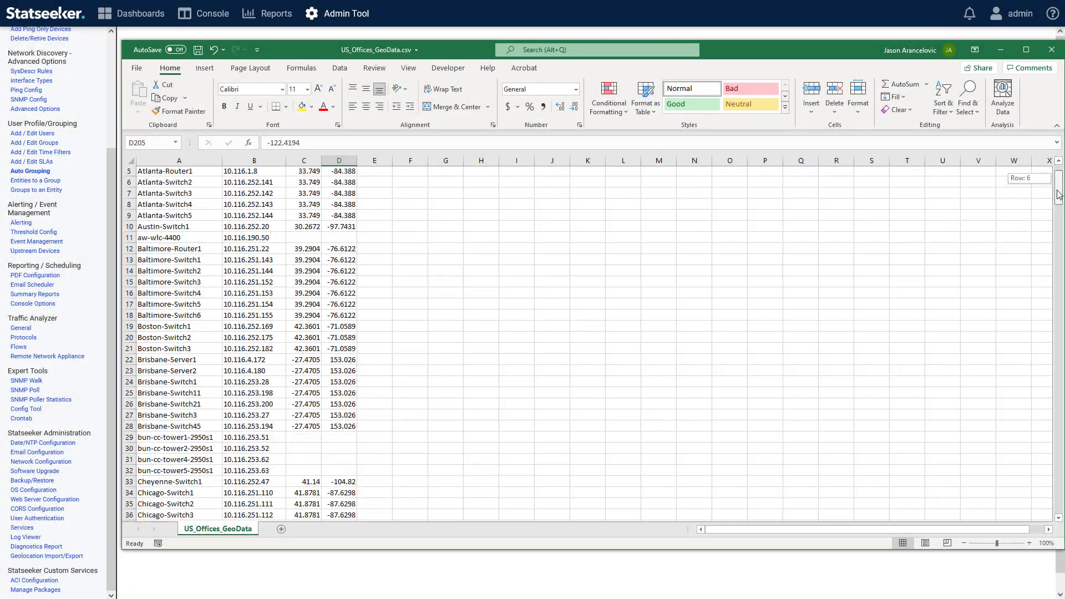
Review the coordinates in US_Offices_GeoData.csv and upload that file as the device geolocation import
drag(1058, 194, 1048, 271)
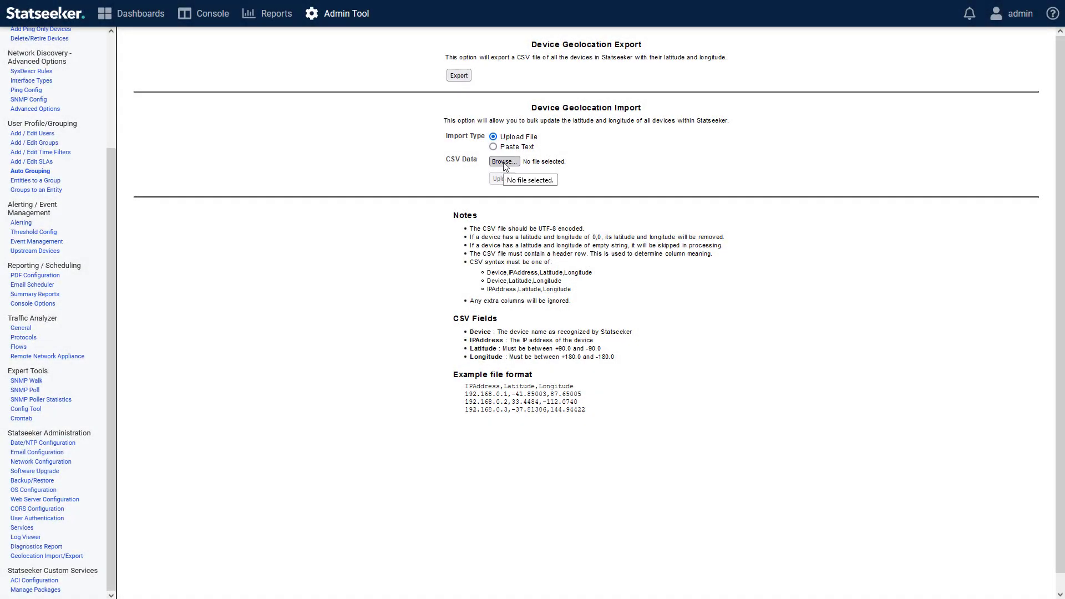
click(504, 163)
click(171, 31)
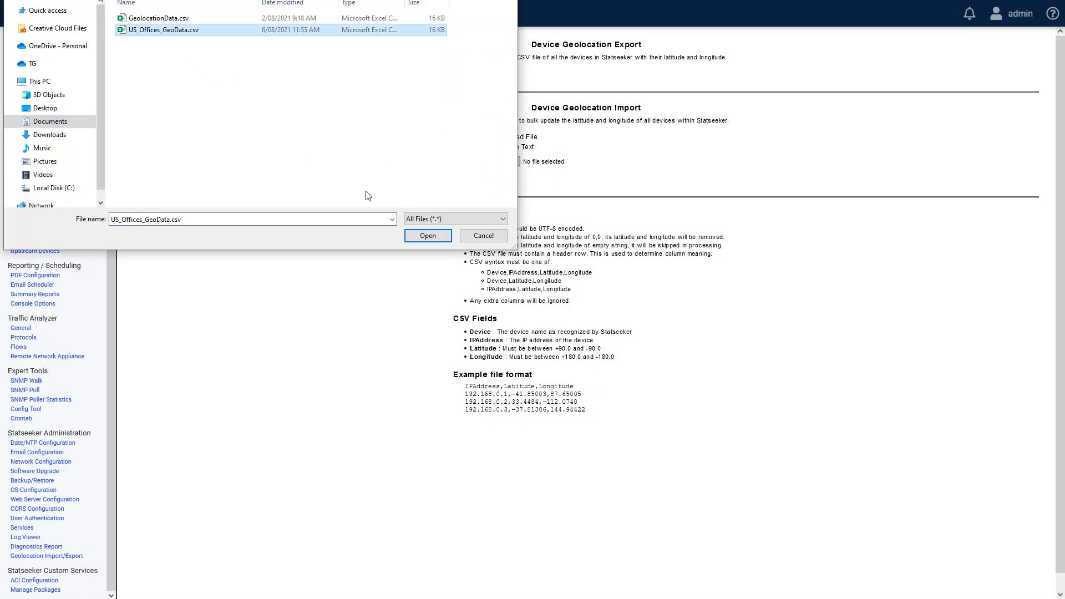
click(428, 236)
click(502, 180)
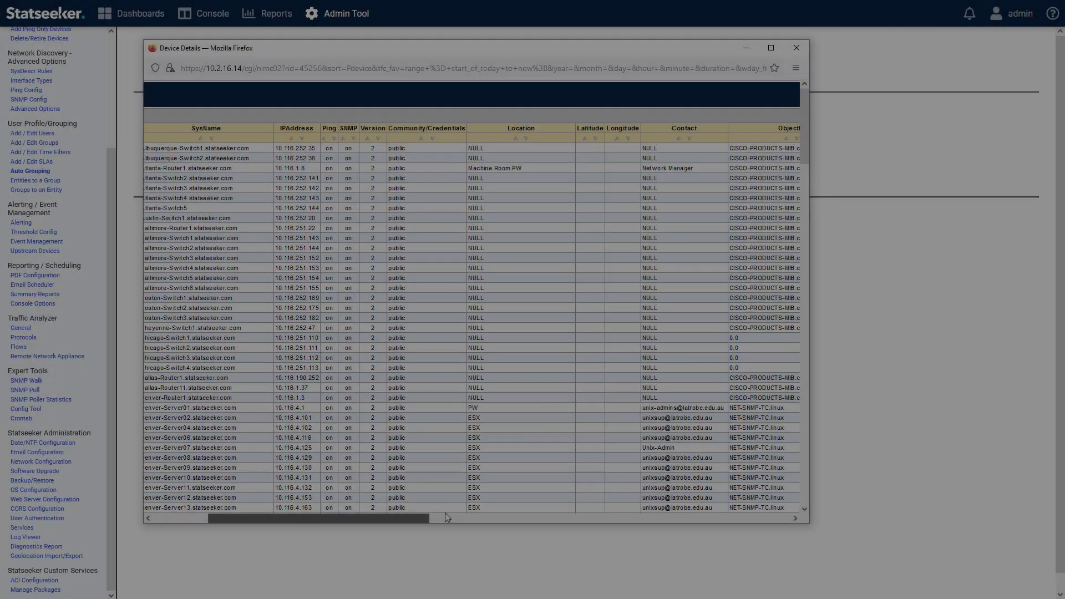
Refresh the Device Details report and check its Latitude and Longitude columns
click(447, 518)
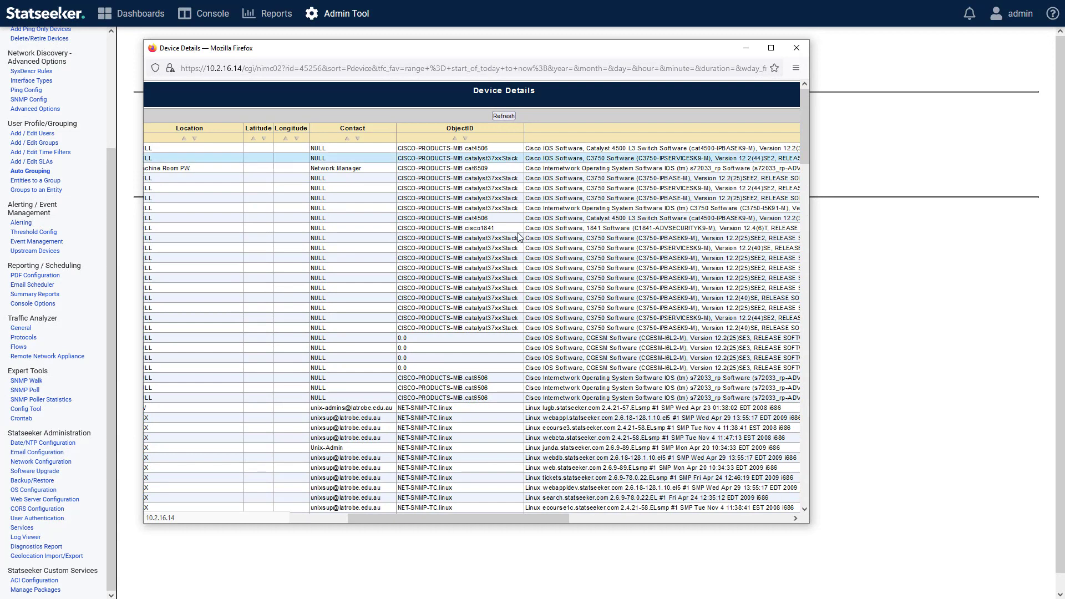
drag(444, 519, 329, 520)
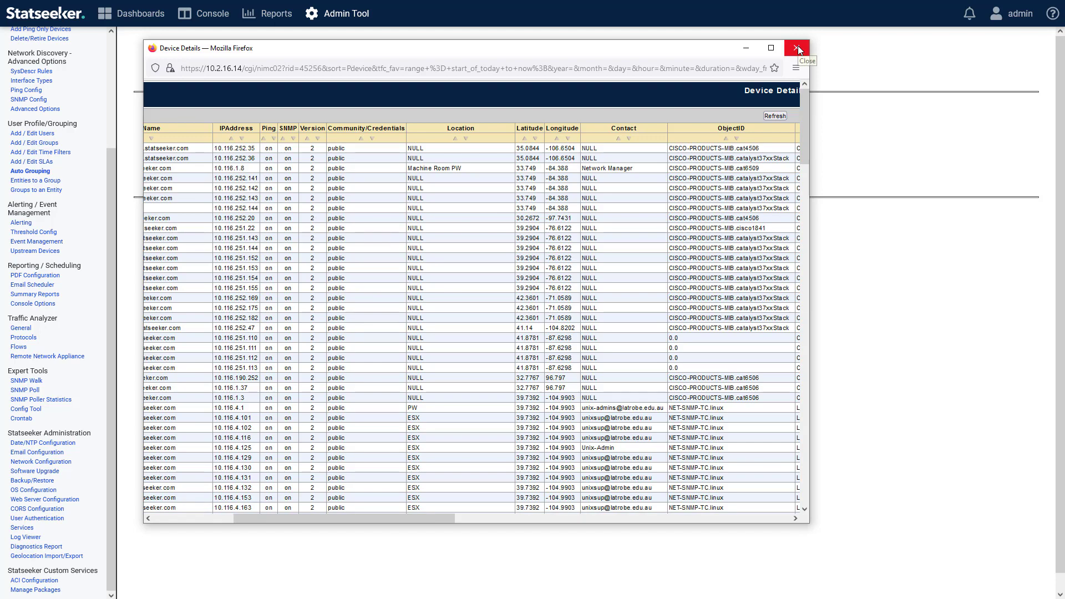
click(798, 48)
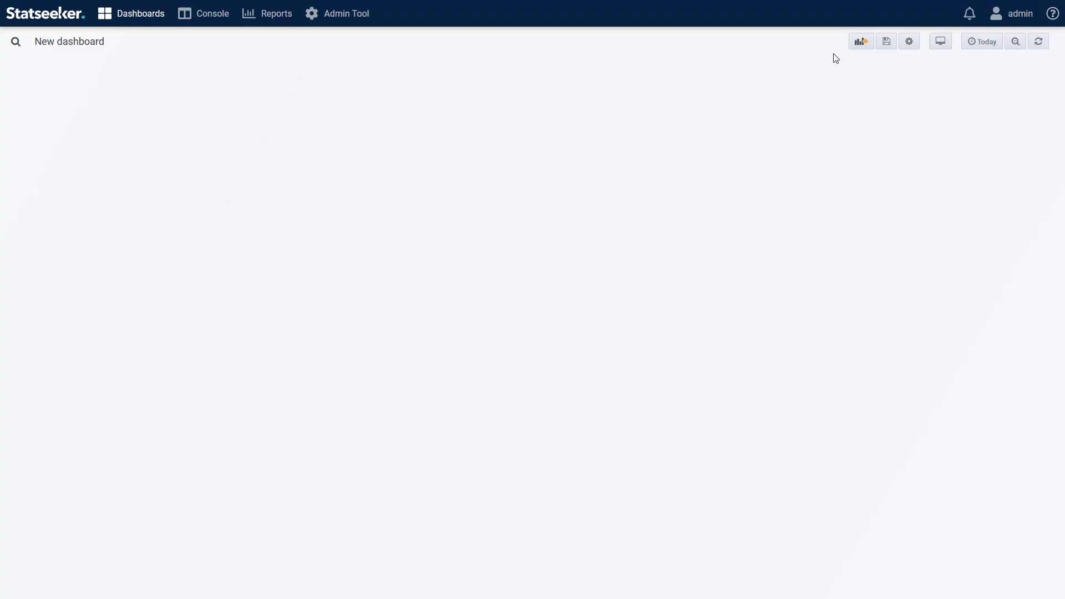
Add a Worldmap panel to the new dashboard and open it for editing
click(863, 48)
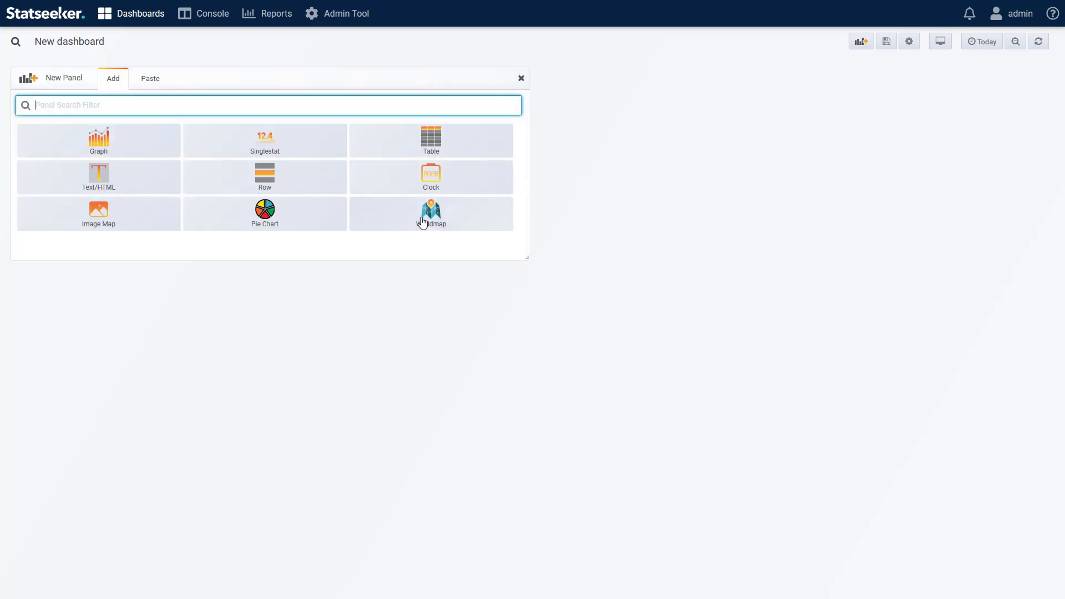
click(423, 215)
click(270, 74)
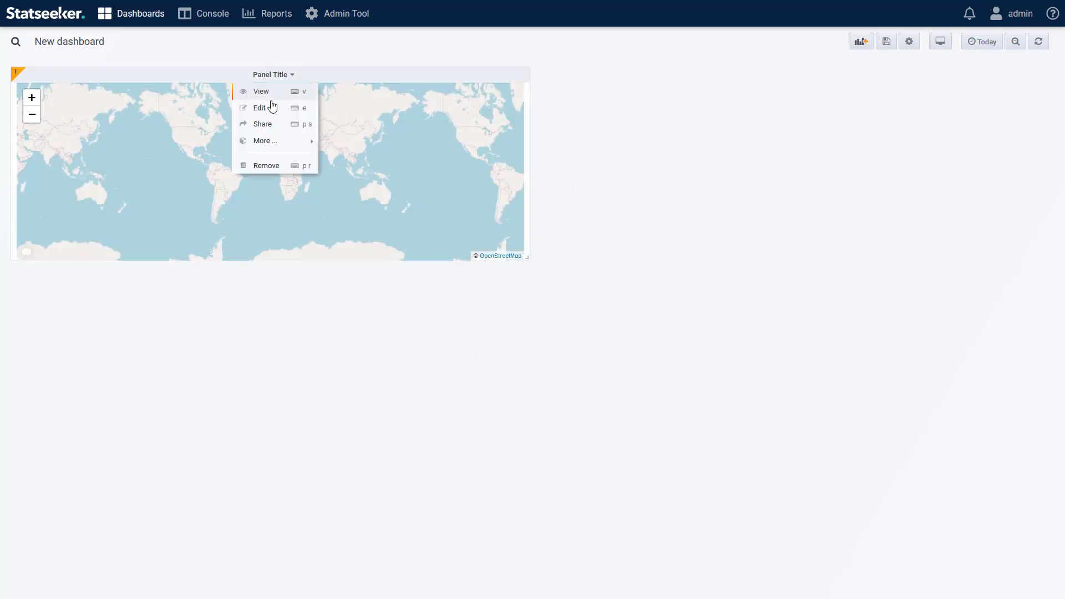
click(273, 105)
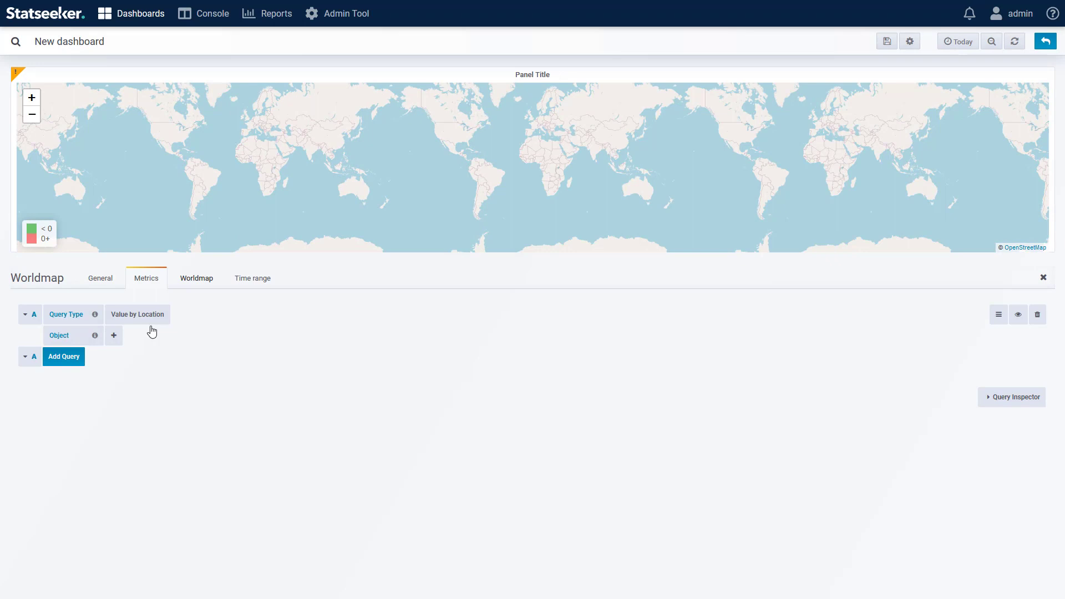
Set query A's object to Device and restrict it to the US Offices group
click(117, 337)
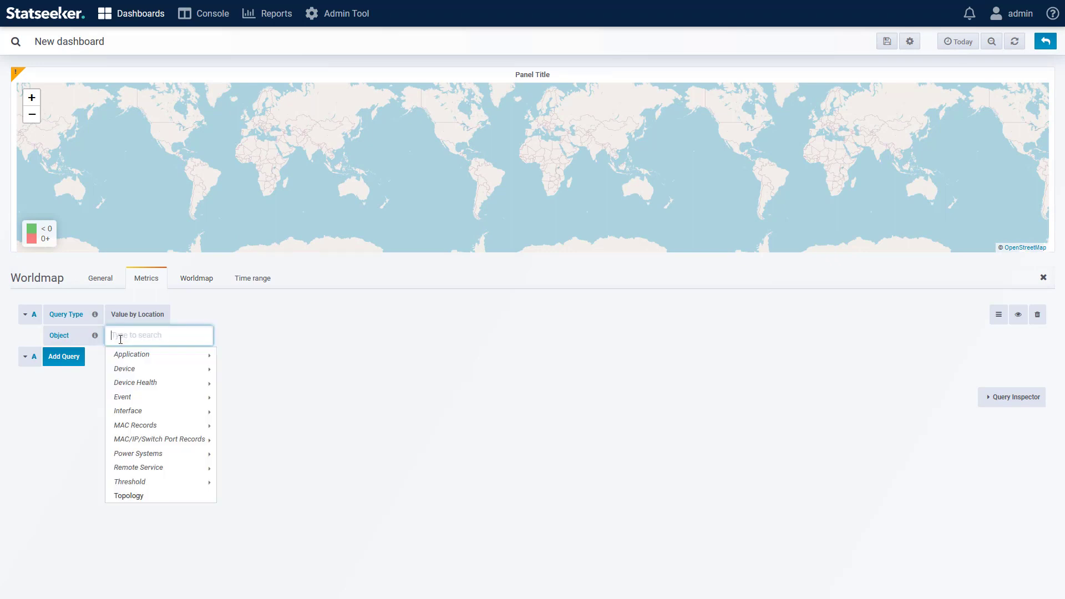
mouse_move(123, 372)
click(253, 369)
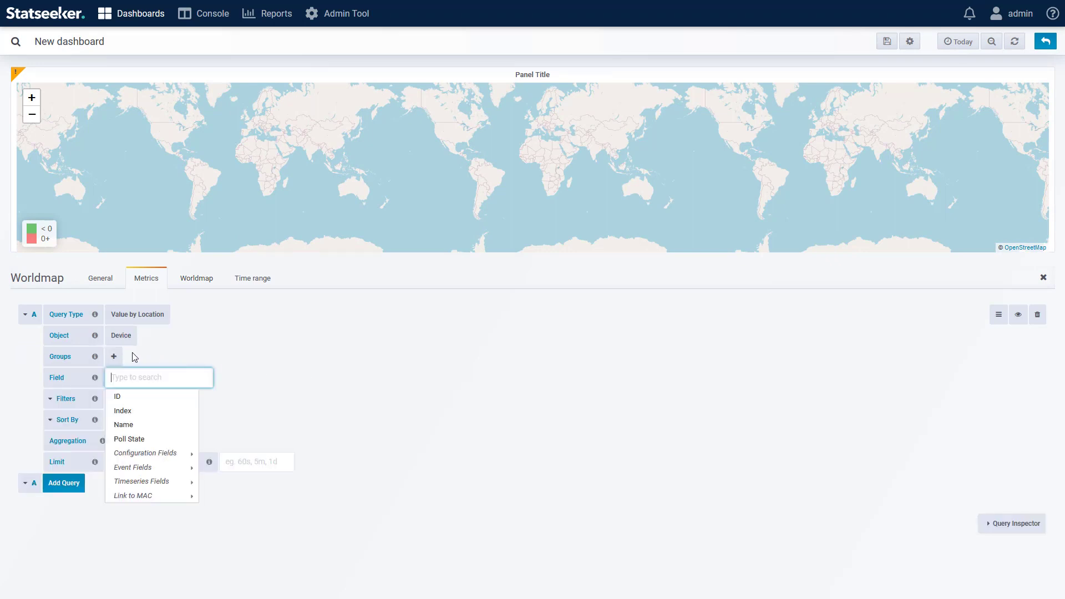
click(114, 356)
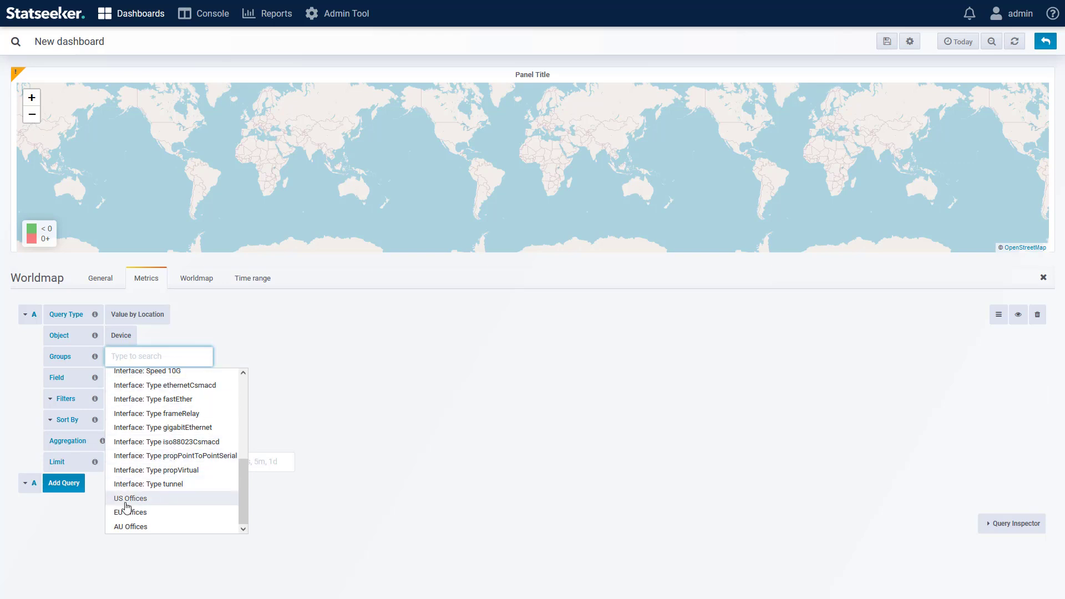
click(149, 499)
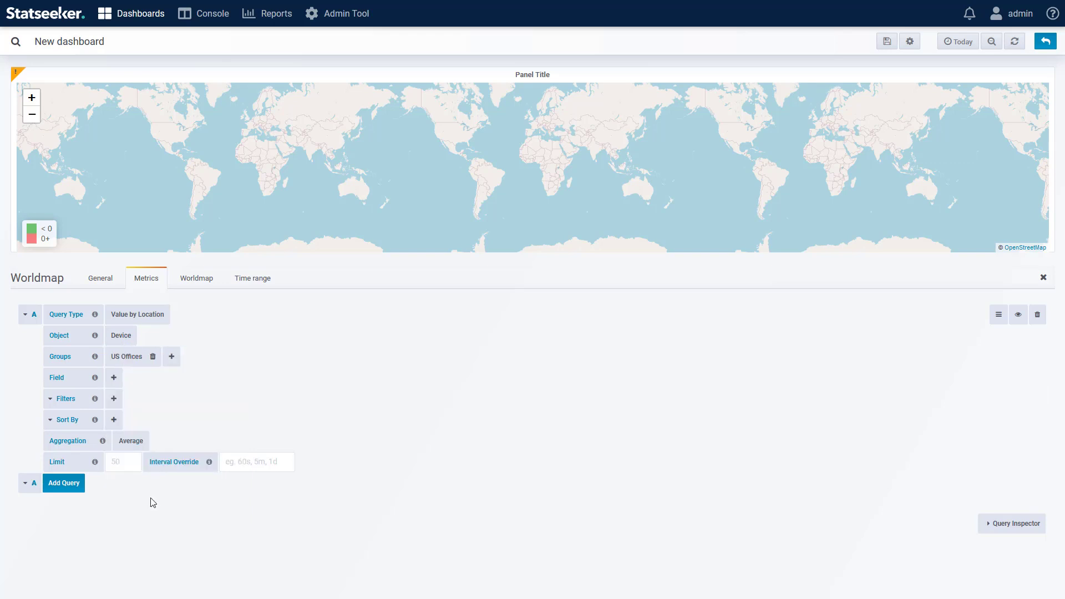
Choose the Ping RTT timeseries field for query A and refresh the map data
click(114, 377)
mouse_move(131, 486)
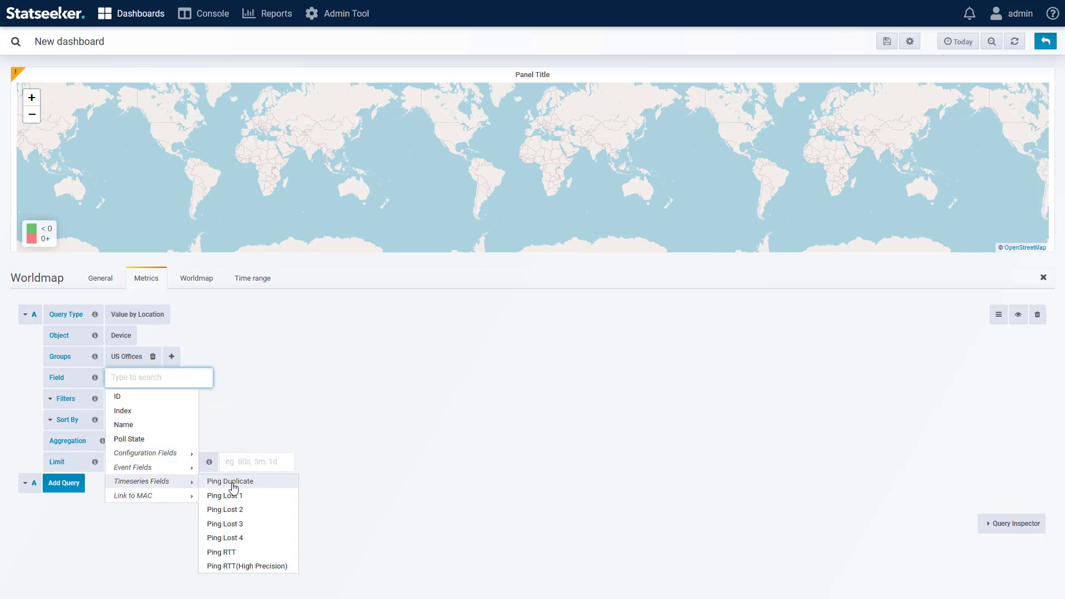
click(223, 552)
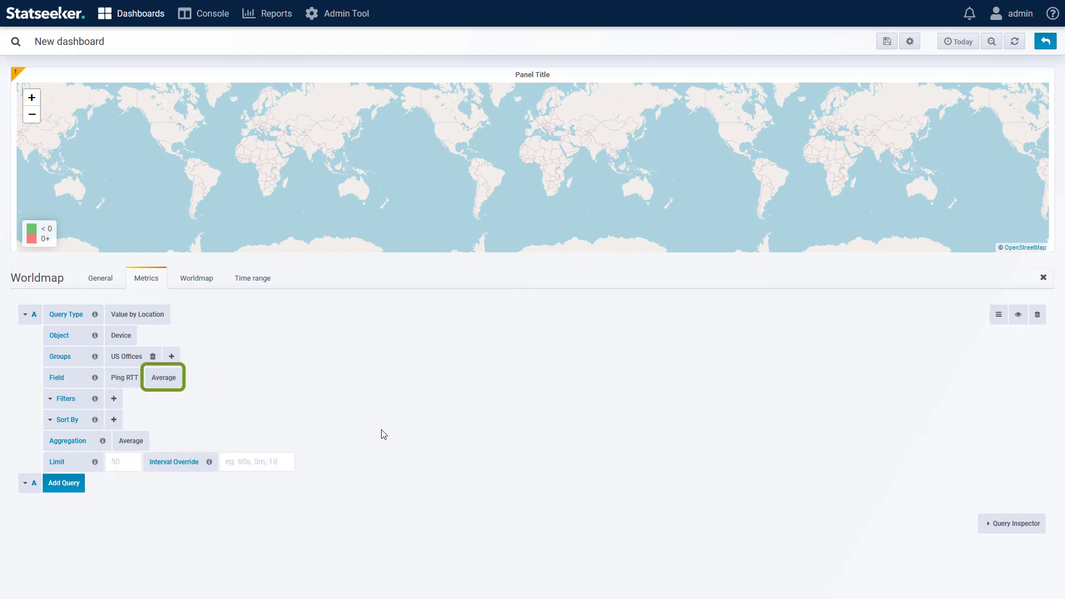
click(1015, 44)
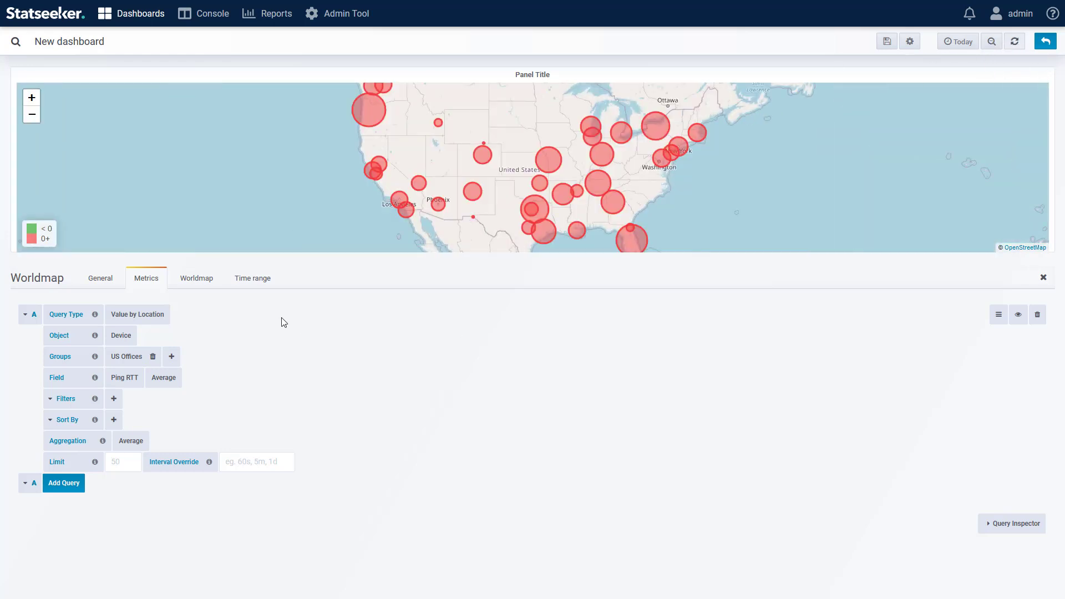
Enable mouse wheel zoom and set the circle parameters to min size 8, max size 20 and stroke width 1
click(196, 281)
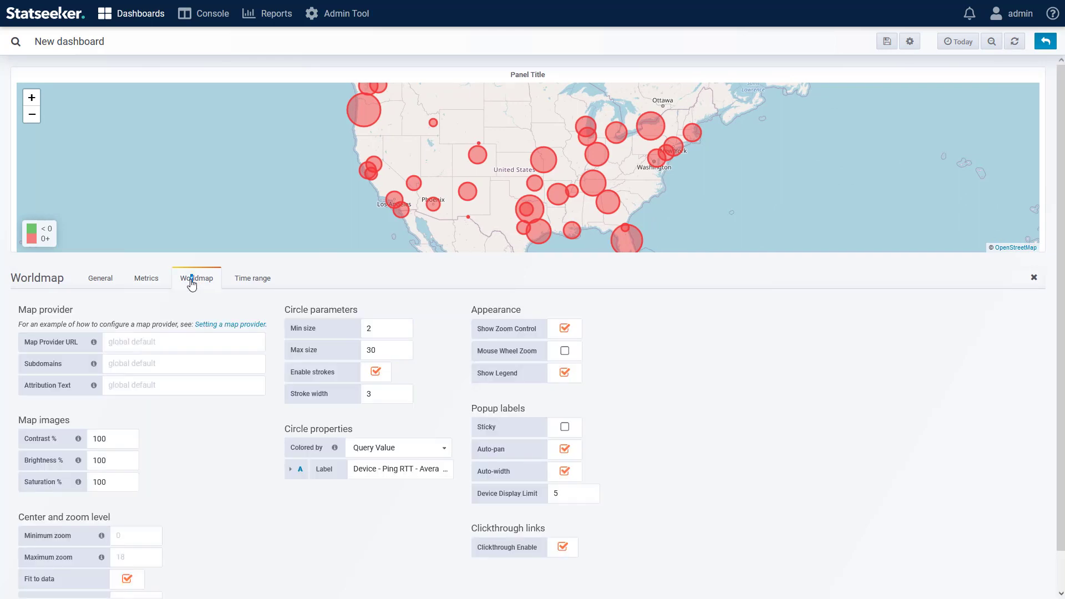
click(565, 351)
double_click(378, 328)
text(8)
key(Tab)
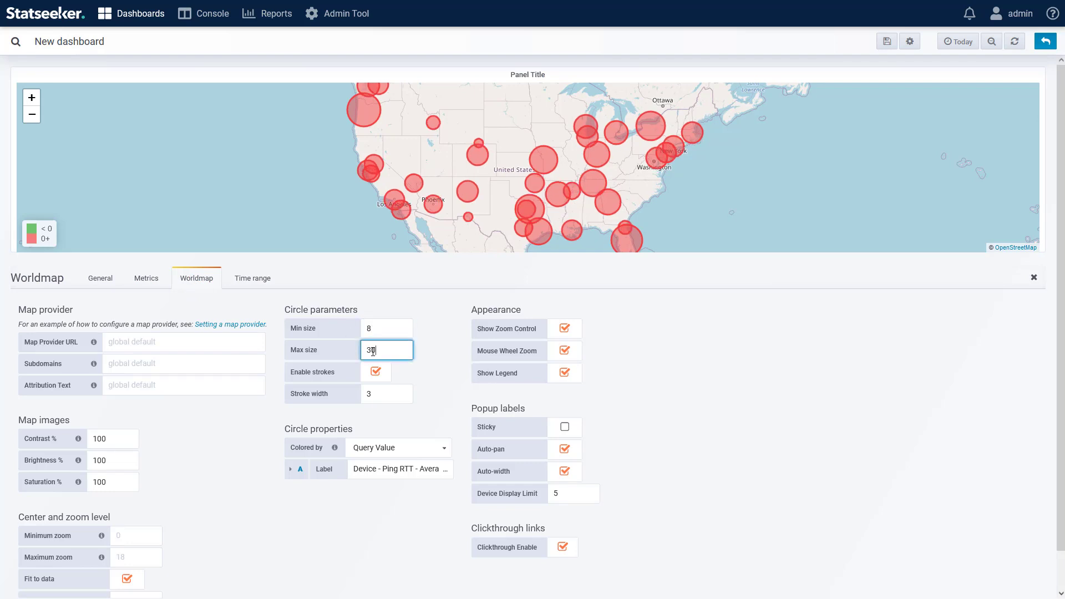
text(20)
double_click(382, 394)
text(1)
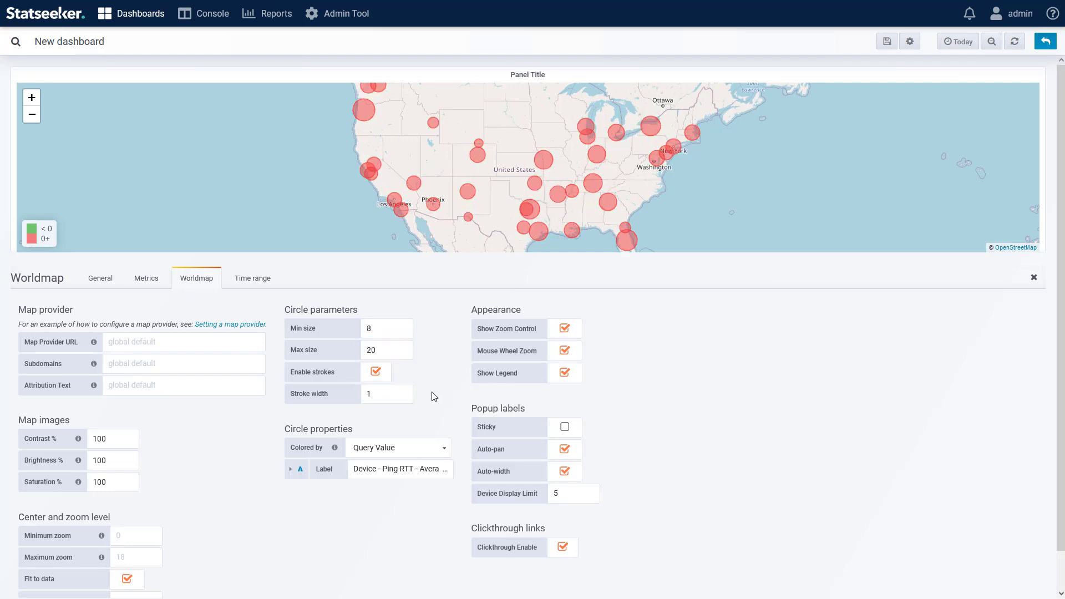
Define query A's color thresholds as up to 45, 45 to 65, and from 65 upward
click(290, 469)
click(412, 503)
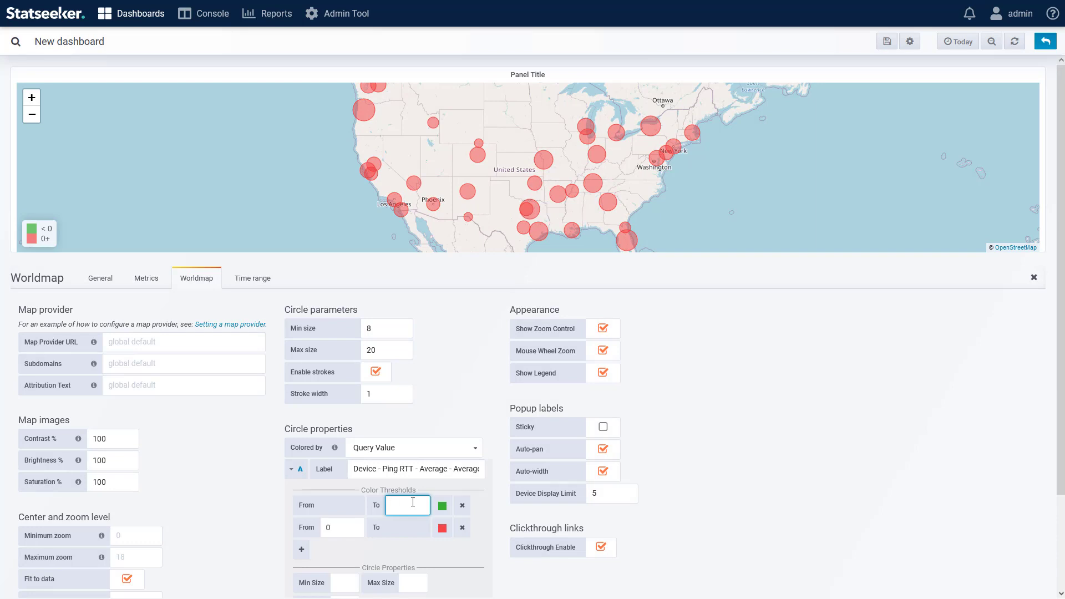
text(45)
click(301, 549)
click(342, 527)
text(45)
click(405, 527)
text(6)
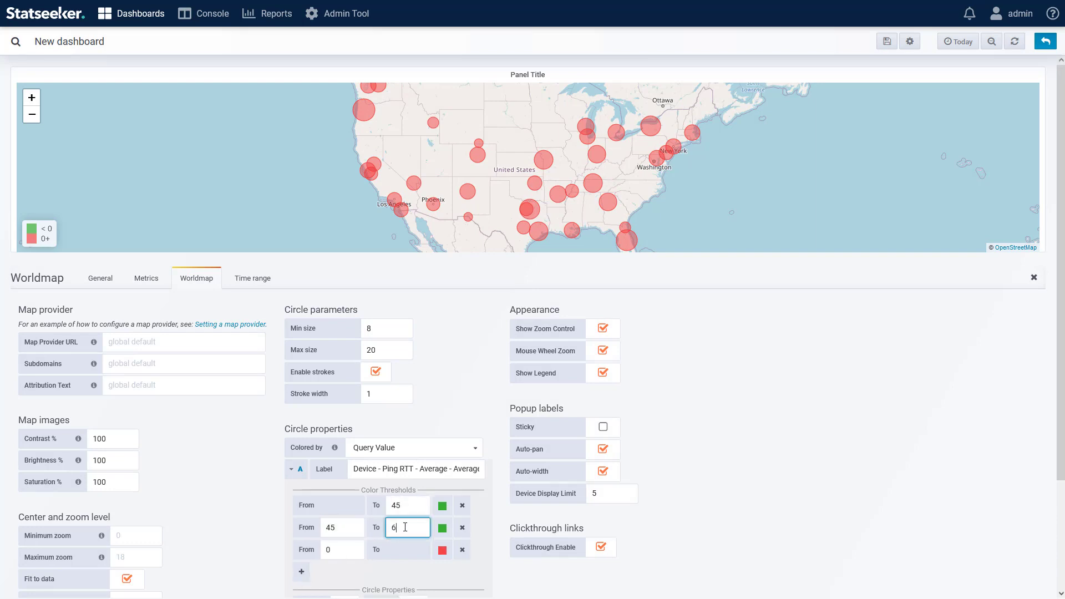
text(5)
drag(339, 550, 292, 554)
text(65)
Change the color of the 45 to 65 threshold to orange
click(445, 530)
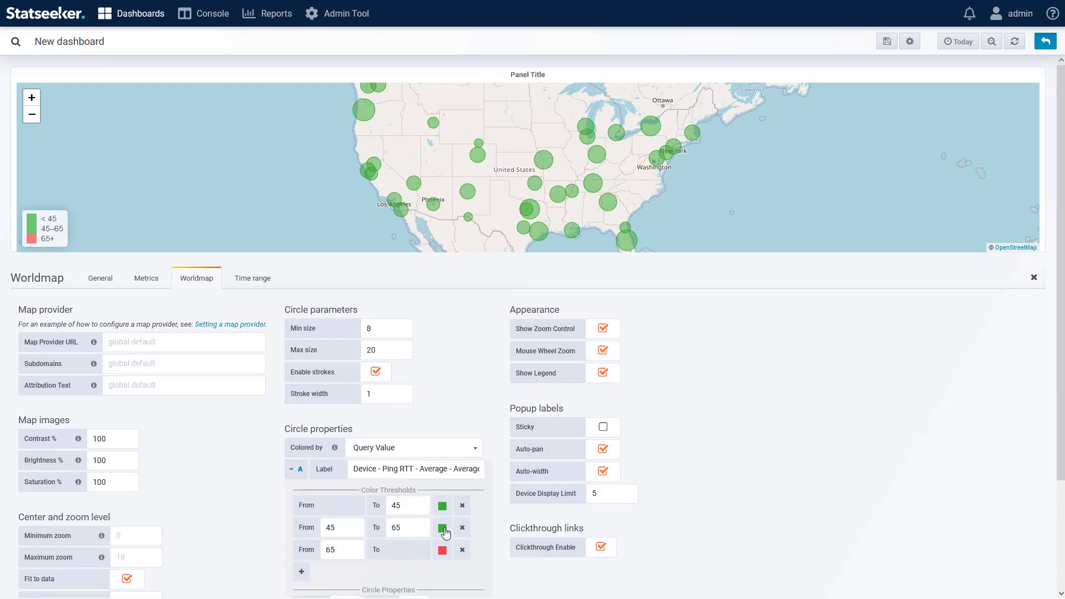
click(406, 468)
click(691, 454)
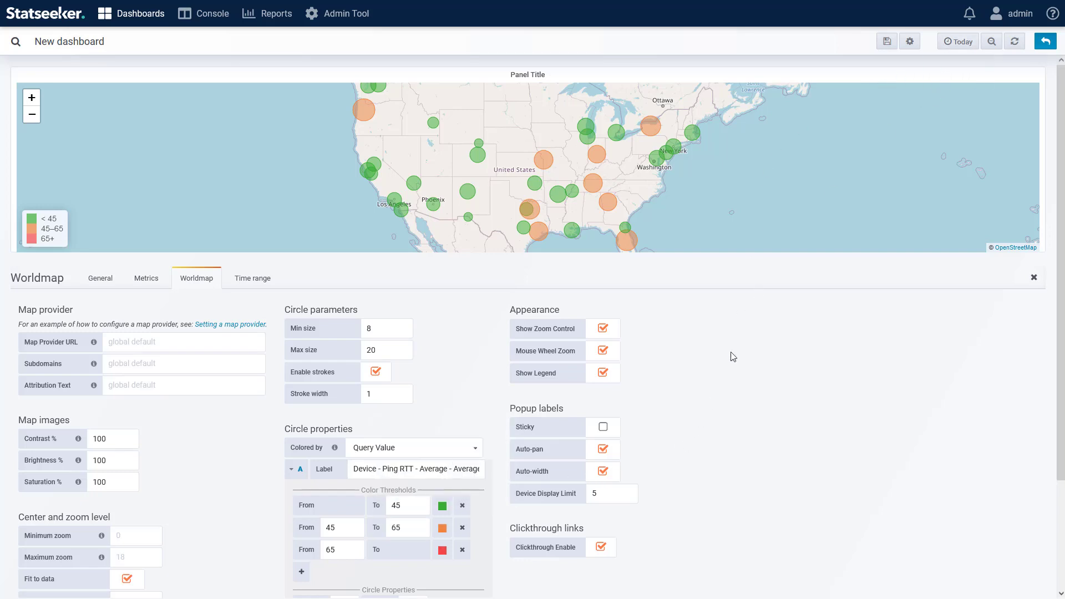
Override the Worldmap panel's relative time with the last 5m
click(253, 282)
click(225, 309)
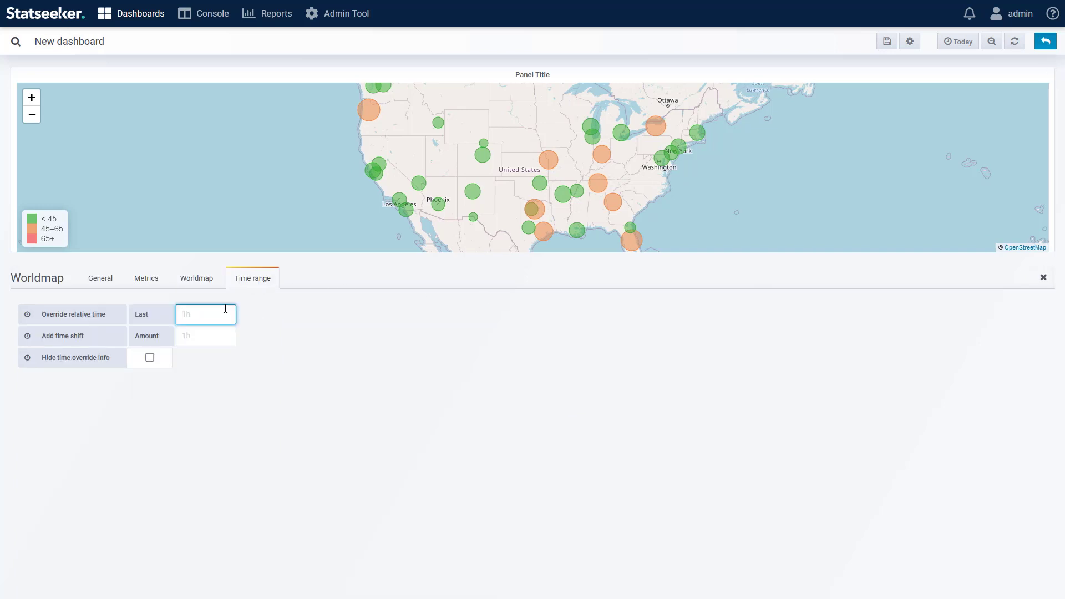
text(5m)
click(375, 364)
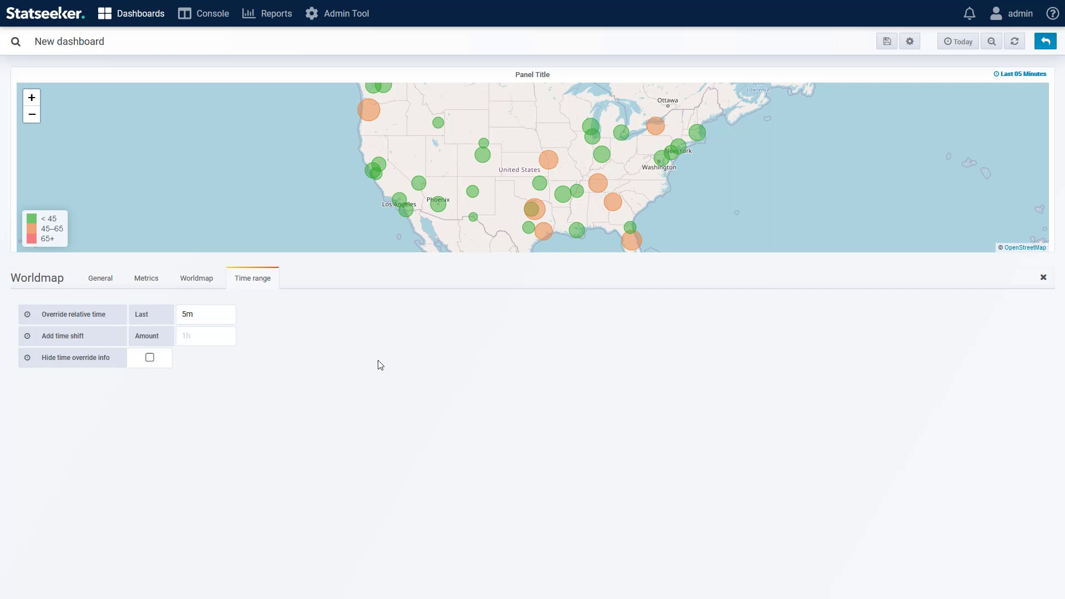
Clear the panel's relative time override
click(210, 314)
drag(209, 314, 167, 313)
key(BackSpace)
click(271, 339)
Switch the Ping RTT field's statistic in query A to Current
click(147, 280)
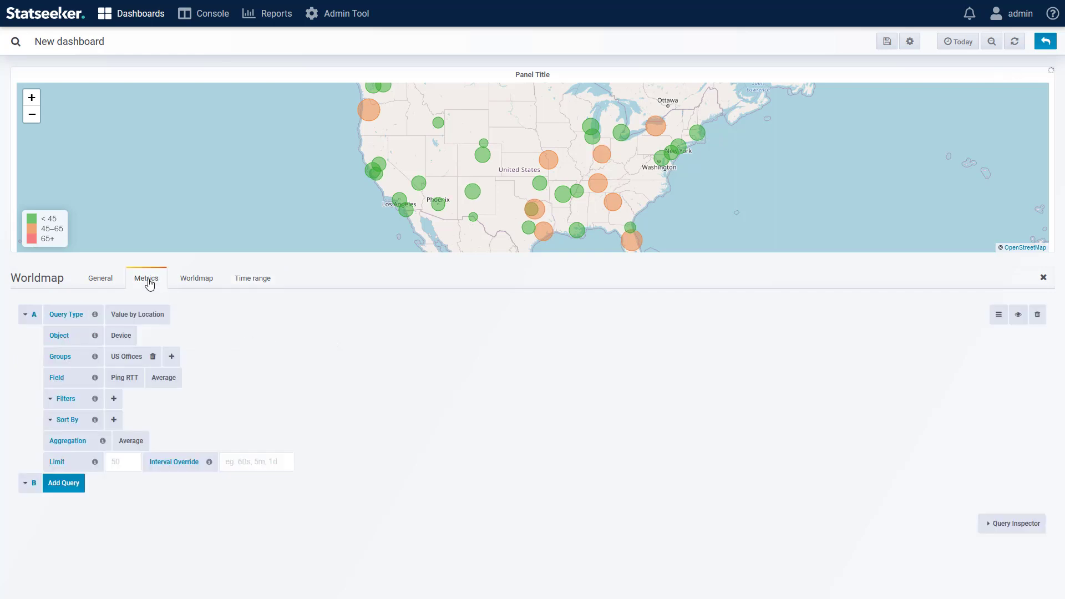
click(164, 378)
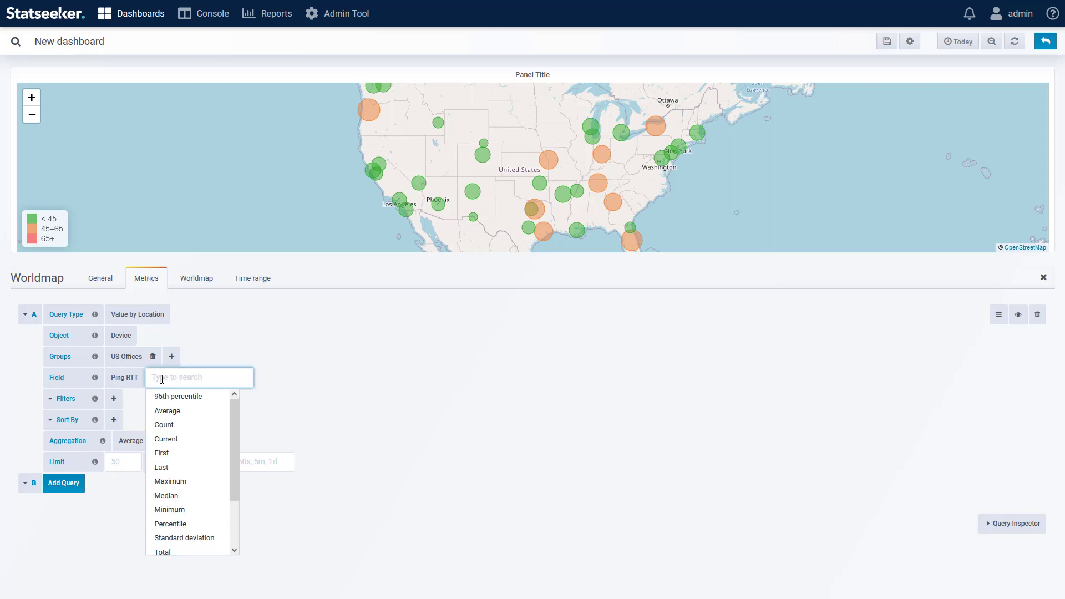
click(163, 440)
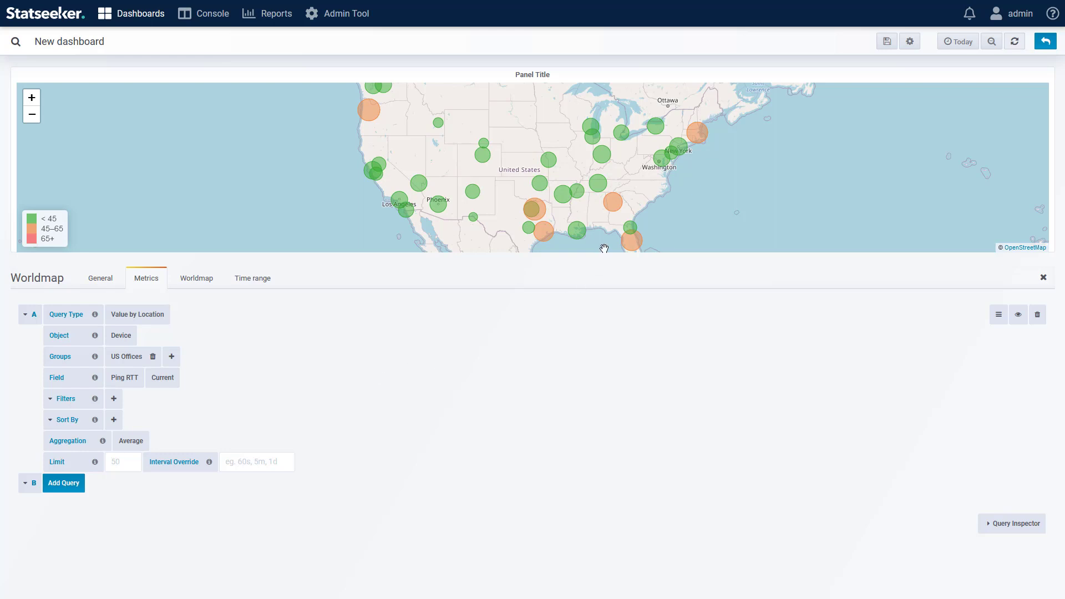
Drill down from the Atlanta circle to its device table and open the Atlanta-Switch2 details
mouse_move(620, 212)
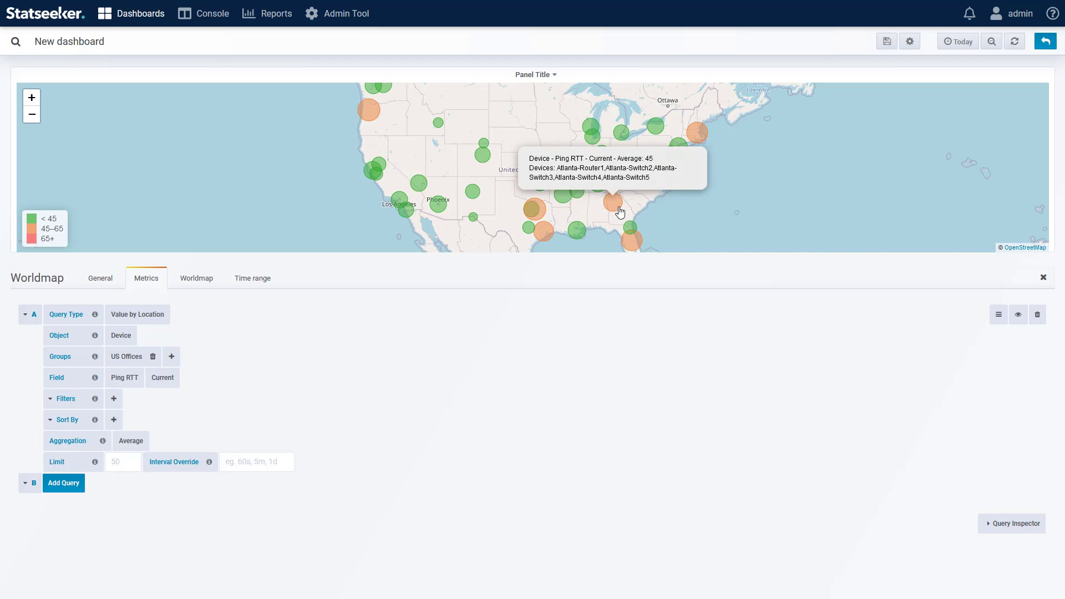
click(620, 212)
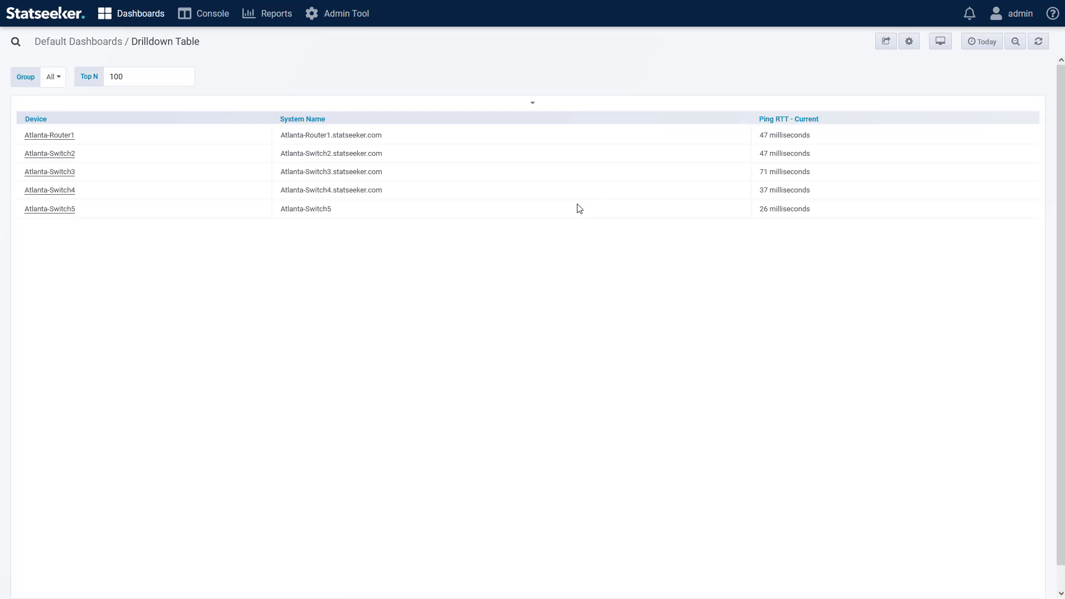
click(56, 158)
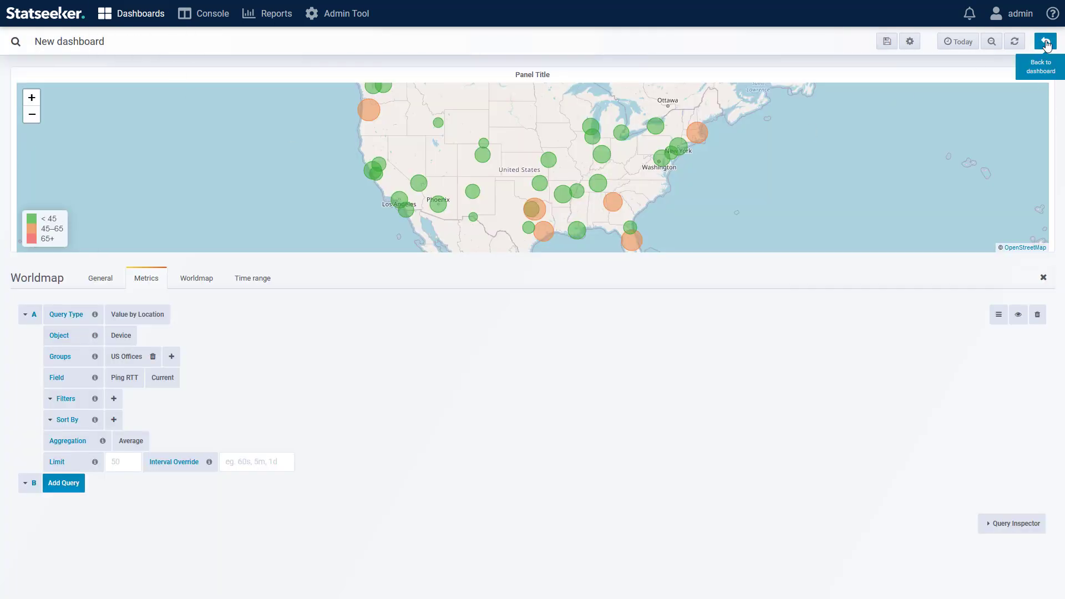
Return from the panel editor to the dashboard and enlarge the Worldmap panel in width and height
click(1043, 41)
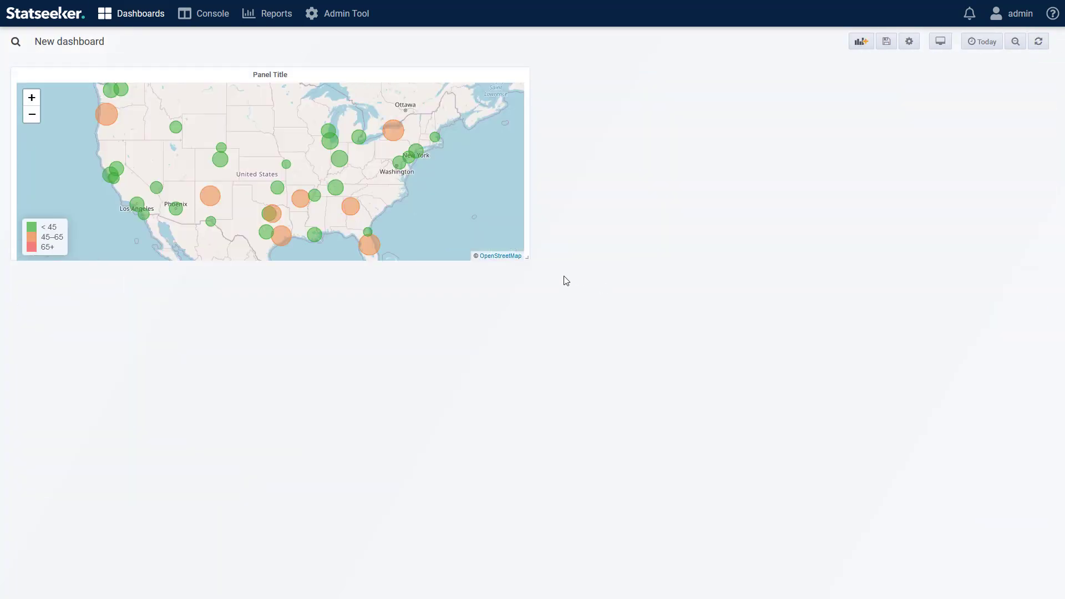
drag(527, 257, 614, 326)
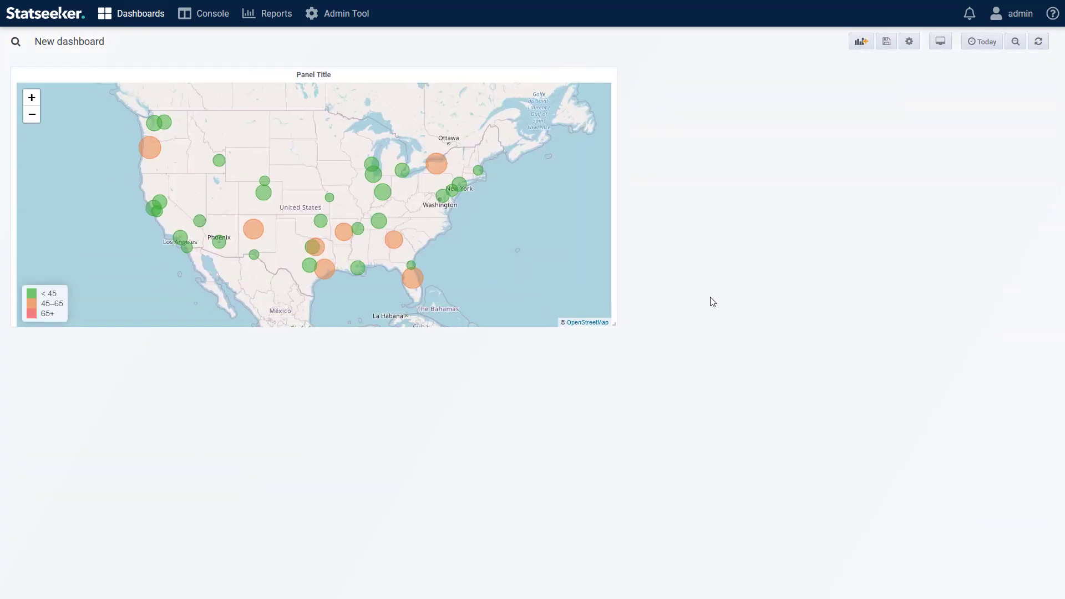
mouse_move(255, 240)
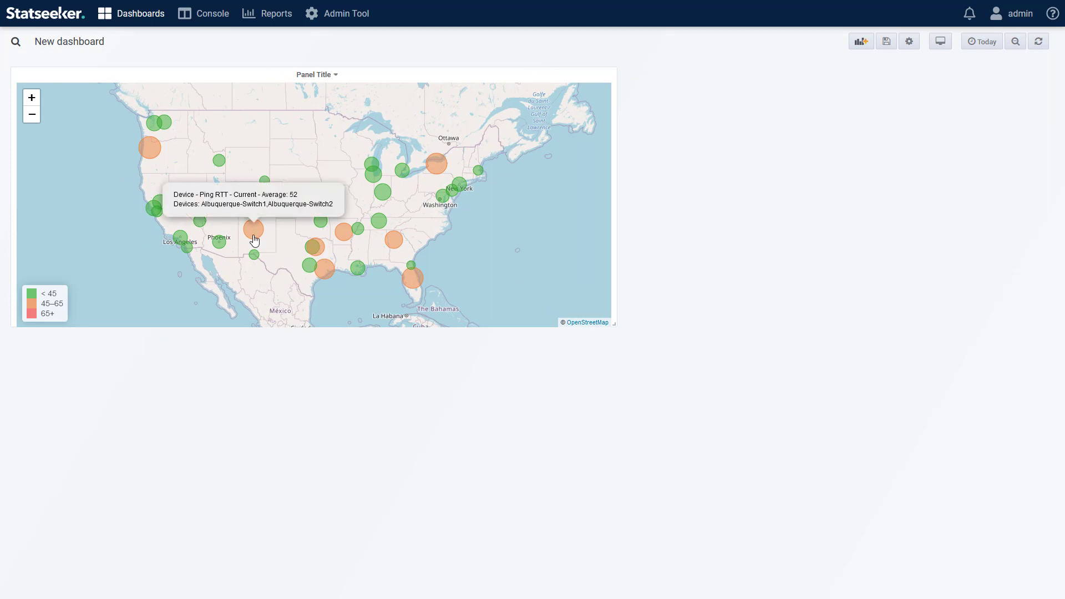